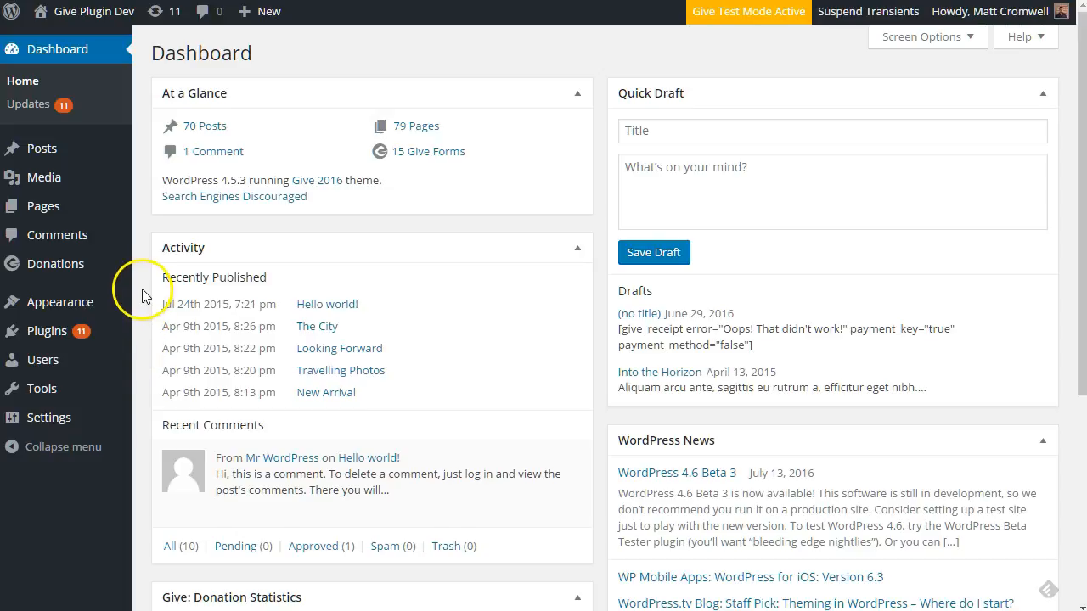
Reveal the admin bar '+ New' dropdown listing Transaction among the new content types
mouse_move(113, 270)
mouse_move(273, 17)
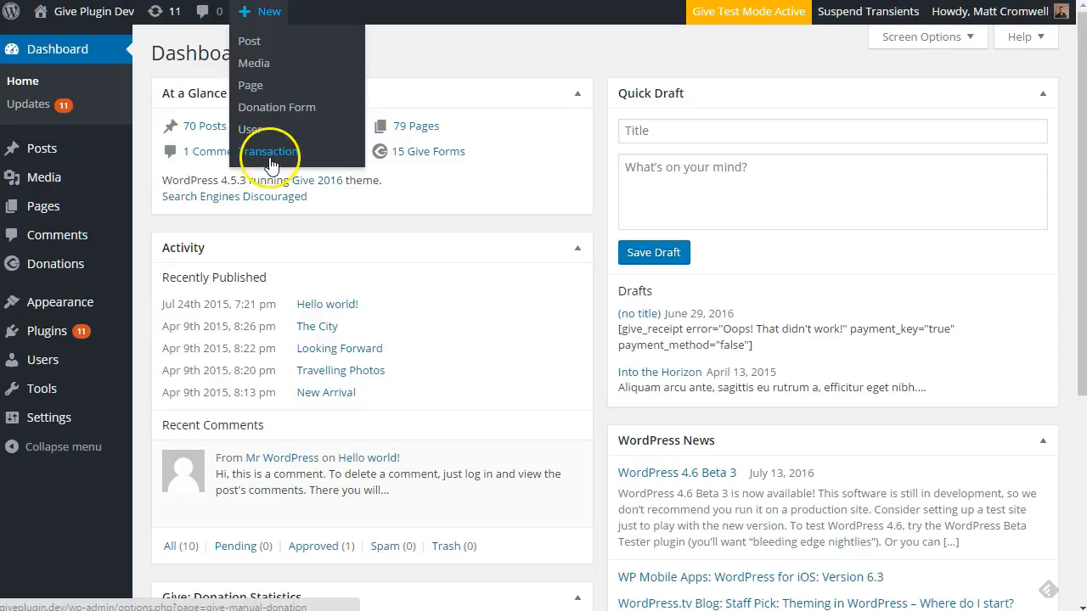
Open the New Donation Transaction page from Donations > Transactions with Create Transaction
mouse_move(67, 267)
left_click(176, 336)
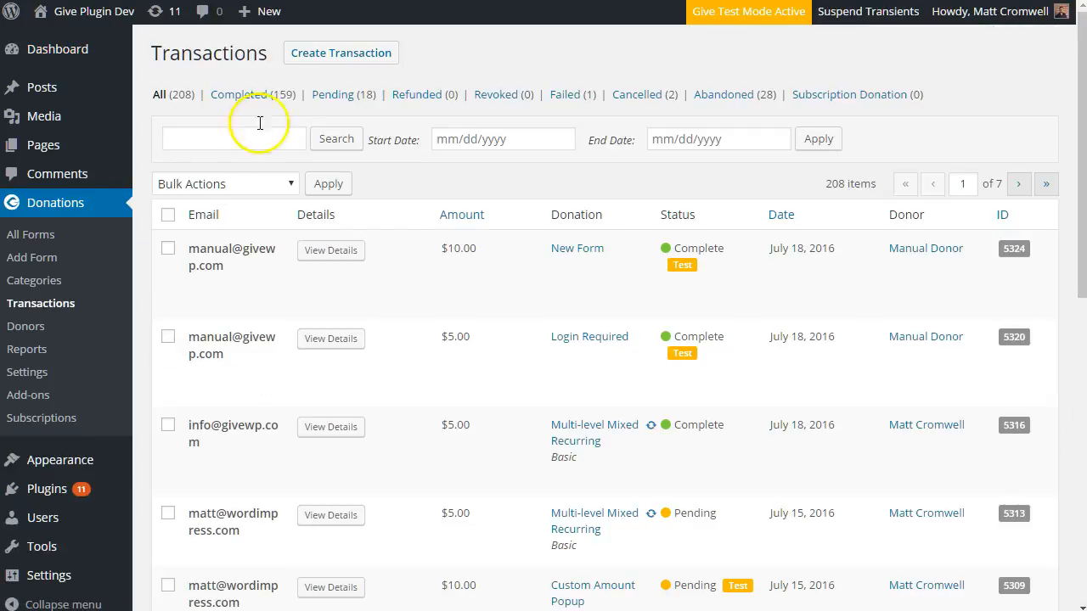
left_click(335, 59)
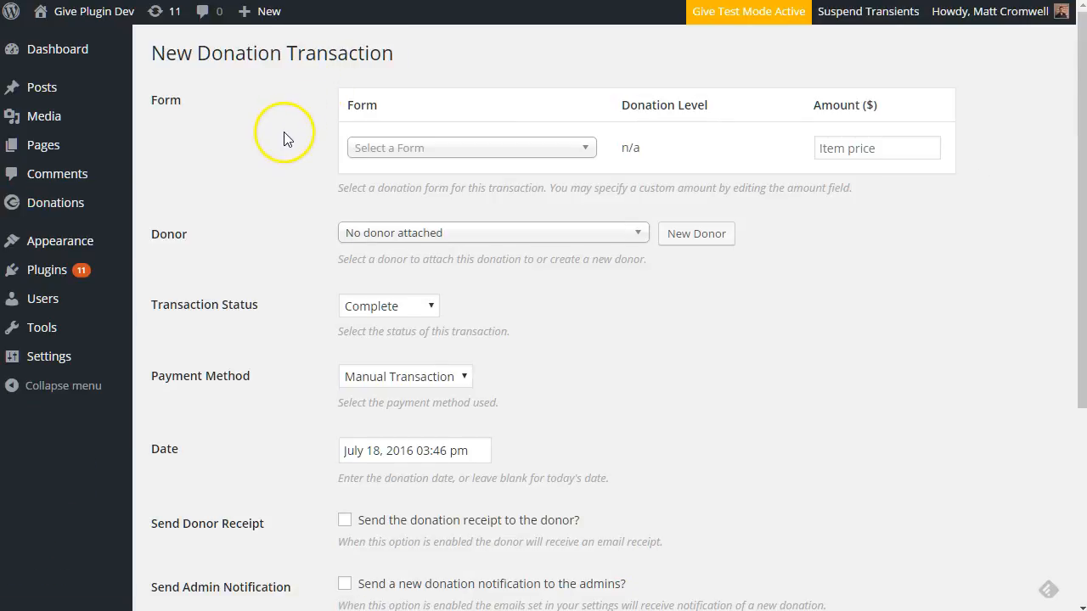
scroll(285, 253, "down", 3)
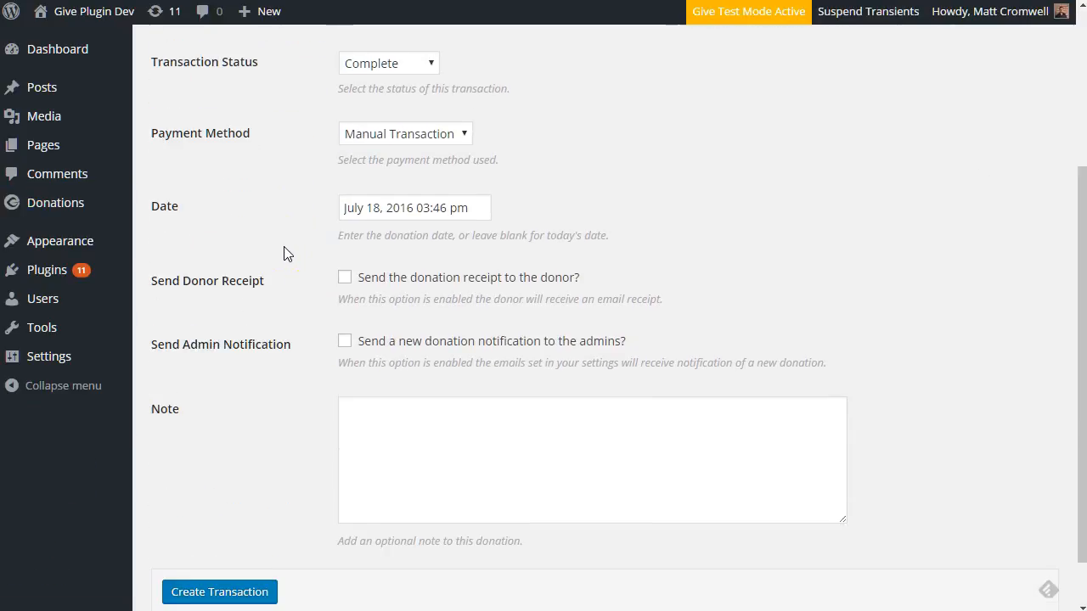
scroll(287, 256, "up", 3)
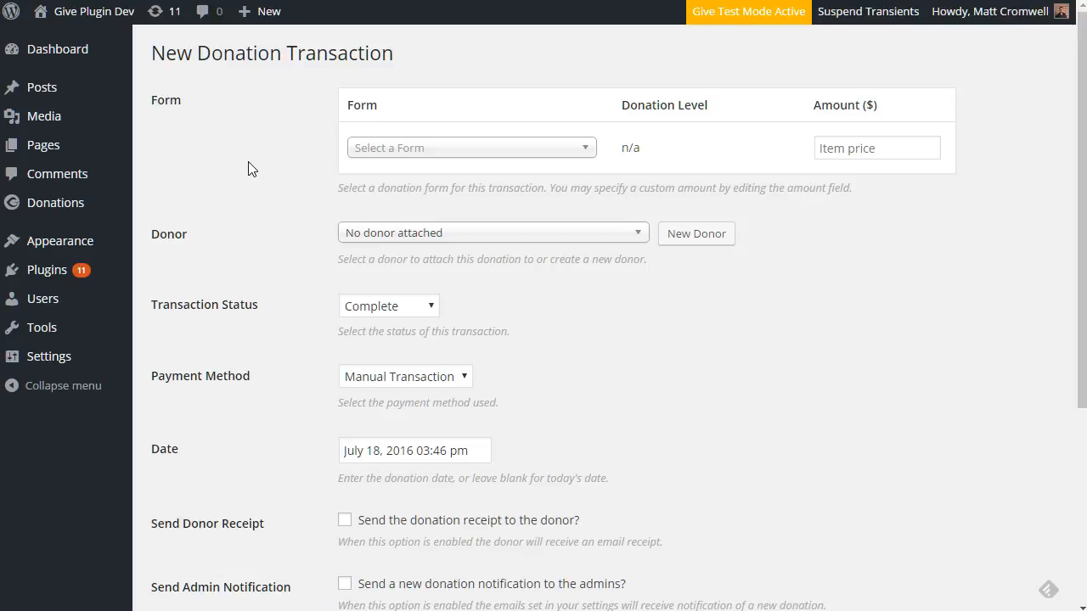
Choose the Admin Choice Recurring form and start changing the amount from 1.00 to 10.00
left_click(481, 152)
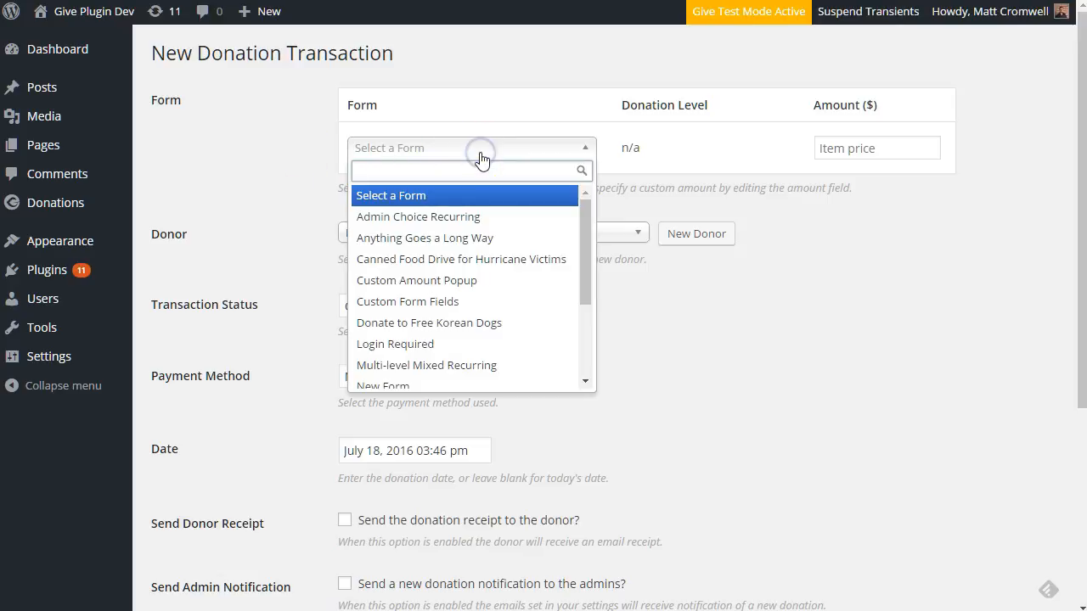
left_click(472, 221)
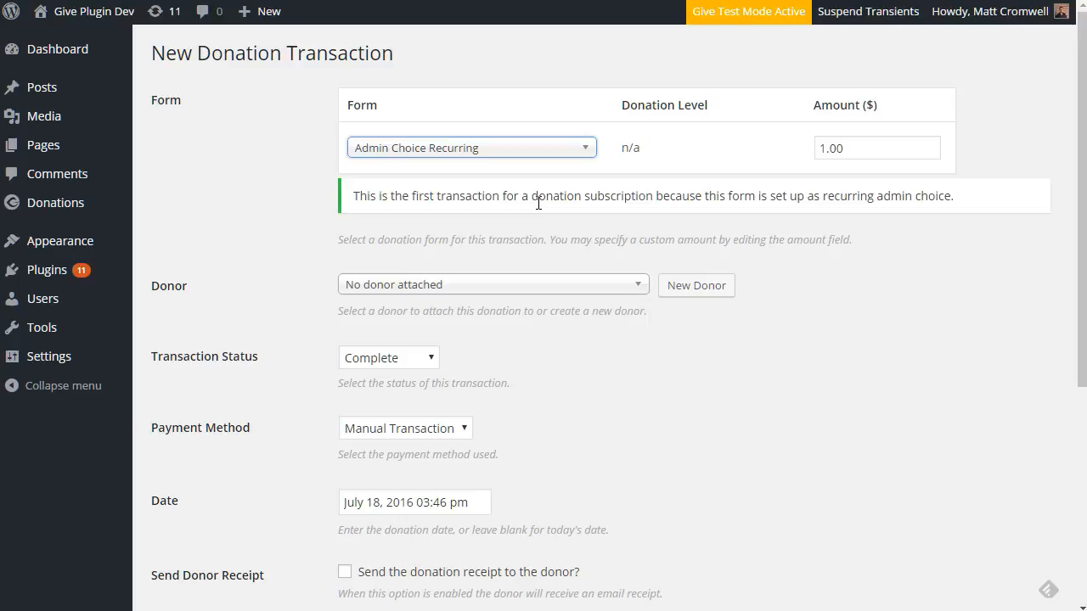
left_click(826, 149)
Finish the 10.00 amount, then try other forms before settling on Multi-level Mixed Recurring
type("0")
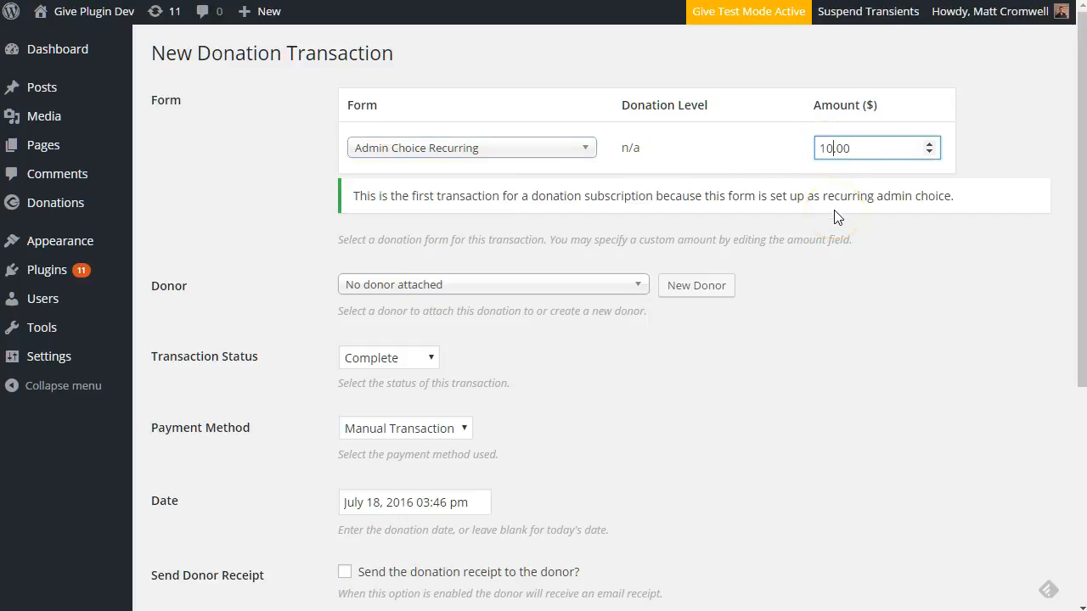
left_click(510, 149)
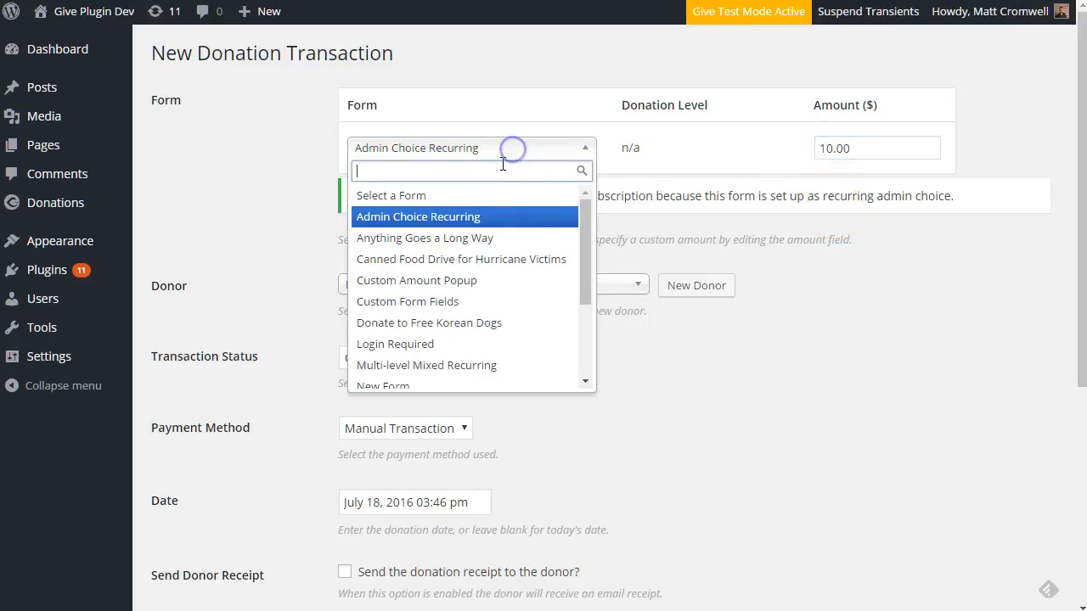
left_click(481, 239)
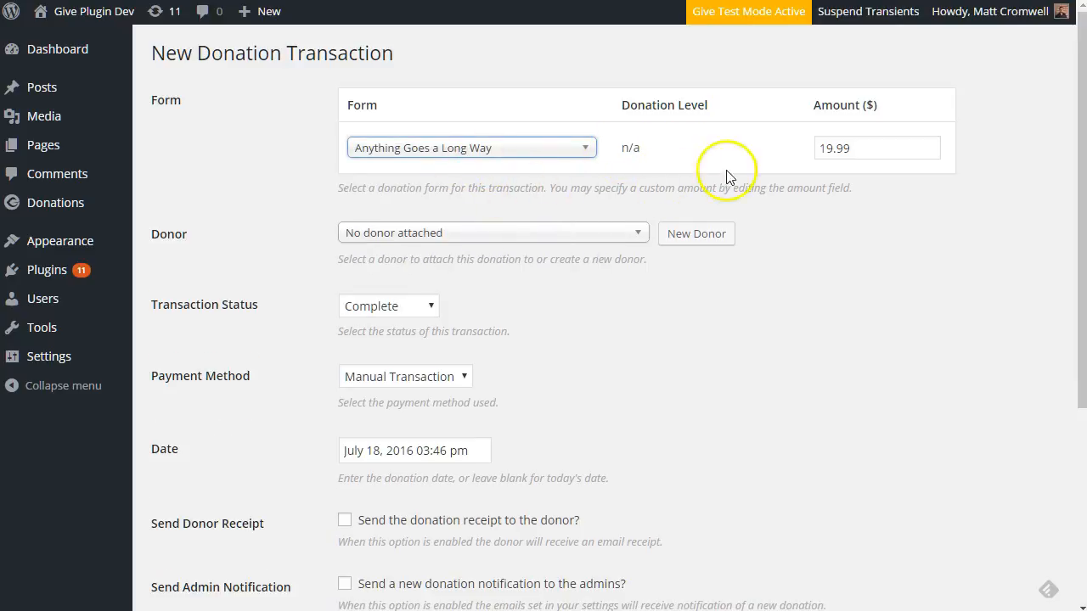
left_click(526, 148)
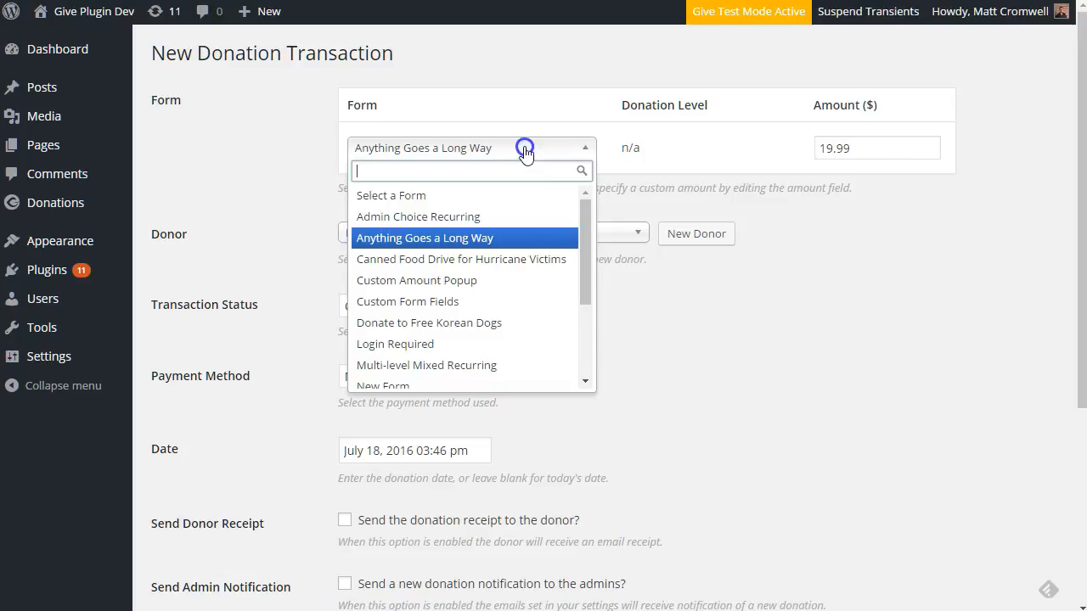
left_click(448, 344)
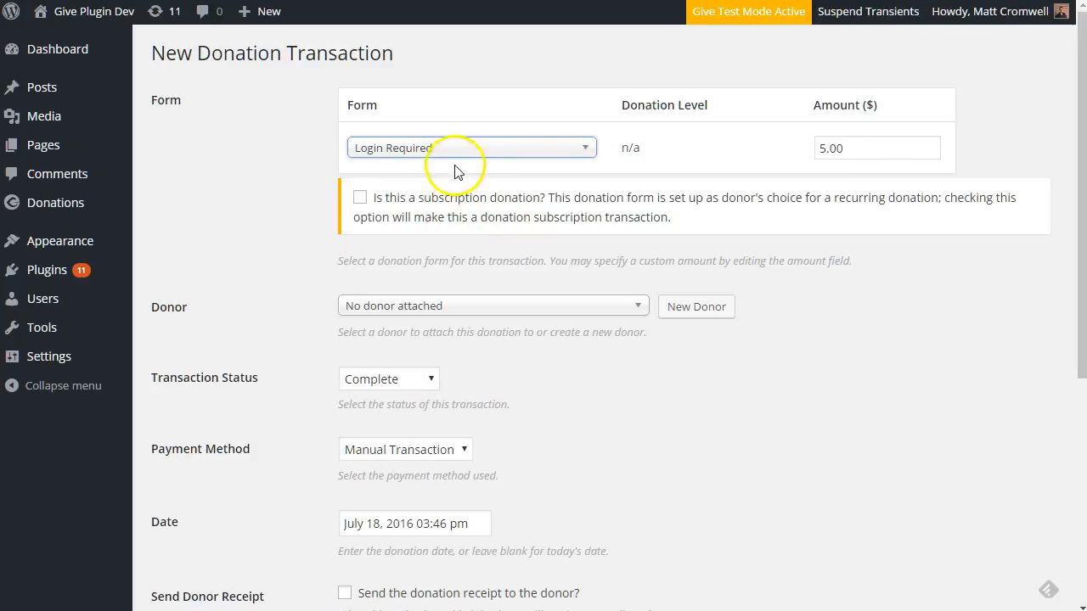
left_click(455, 153)
left_click(433, 365)
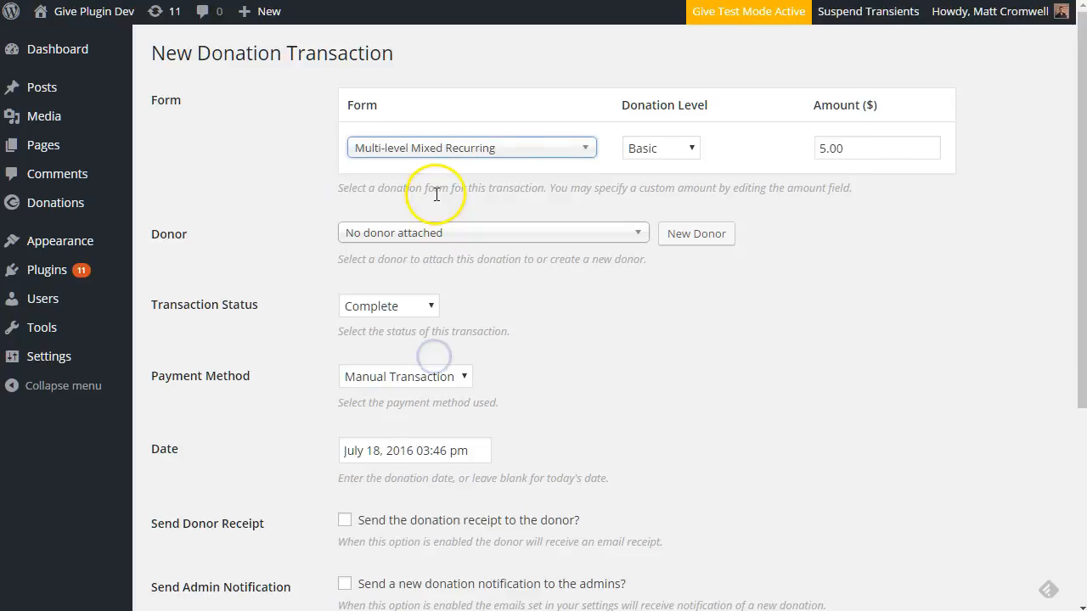
Set the donation level to Advanced (amount 100.00) after trying Moderate and Basic
left_click(663, 149)
left_click(658, 185)
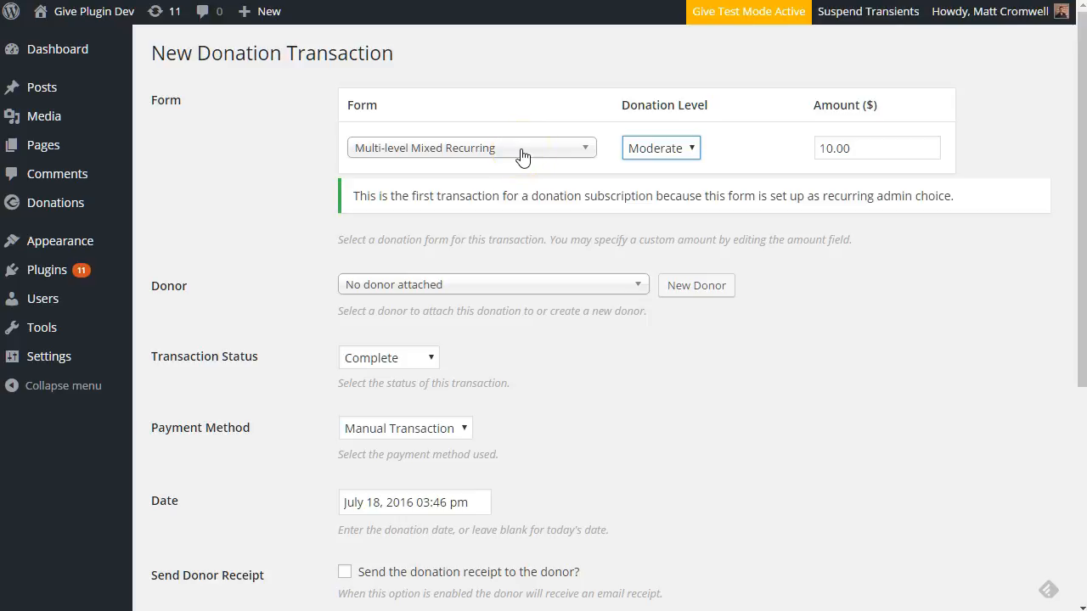
left_click(658, 147)
left_click(654, 169)
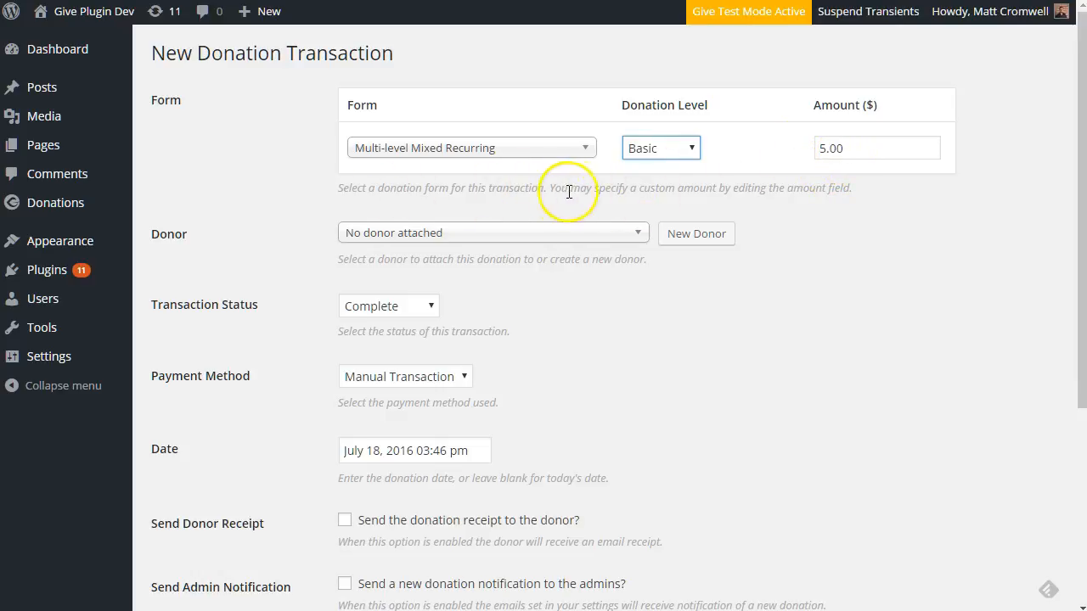
left_click(663, 149)
left_click(667, 187)
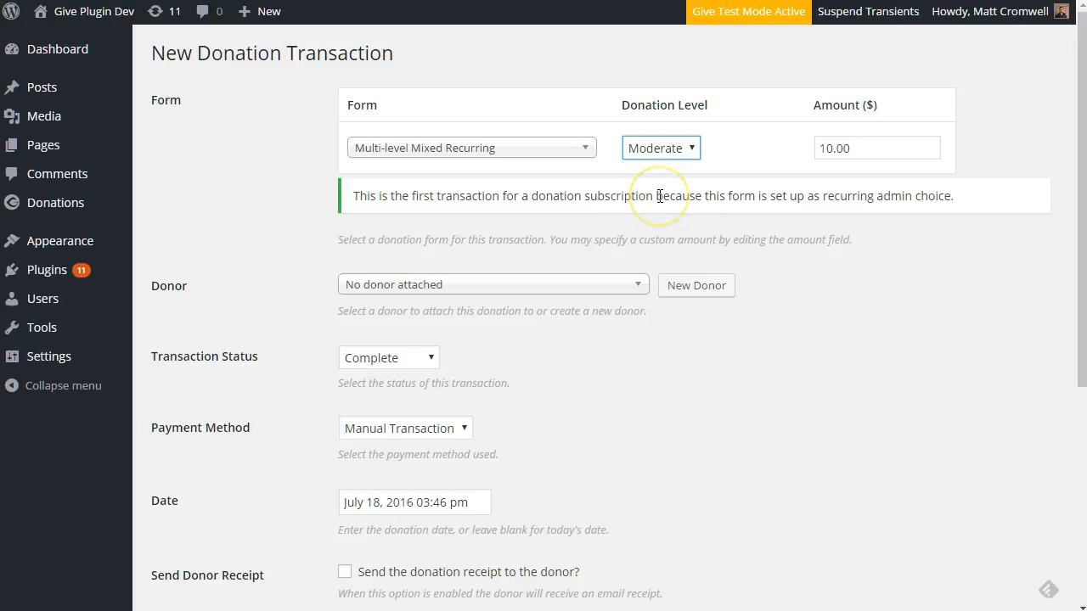
left_click(679, 148)
left_click(662, 203)
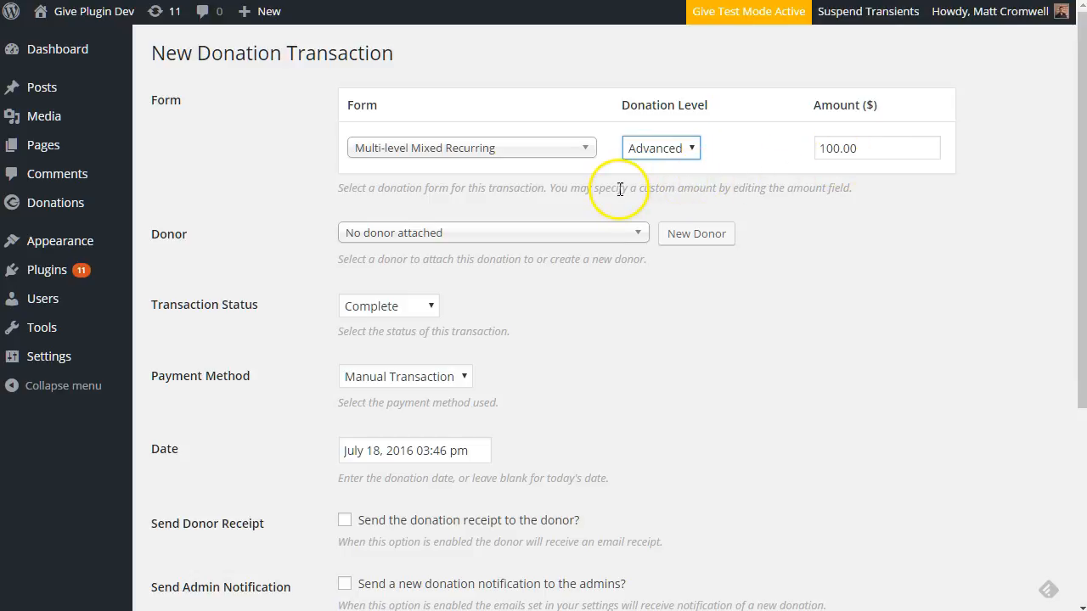
left_click(554, 149)
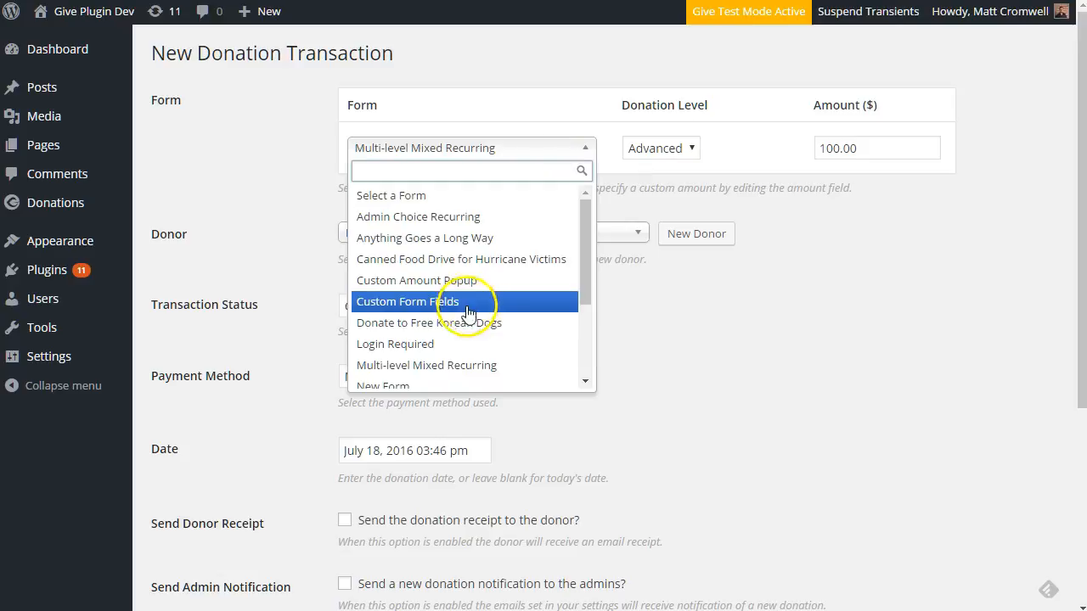
Try Custom Amount Popup, Custom Form Fields and Admin Choice Recurring forms, landing on Login Required
left_click(448, 280)
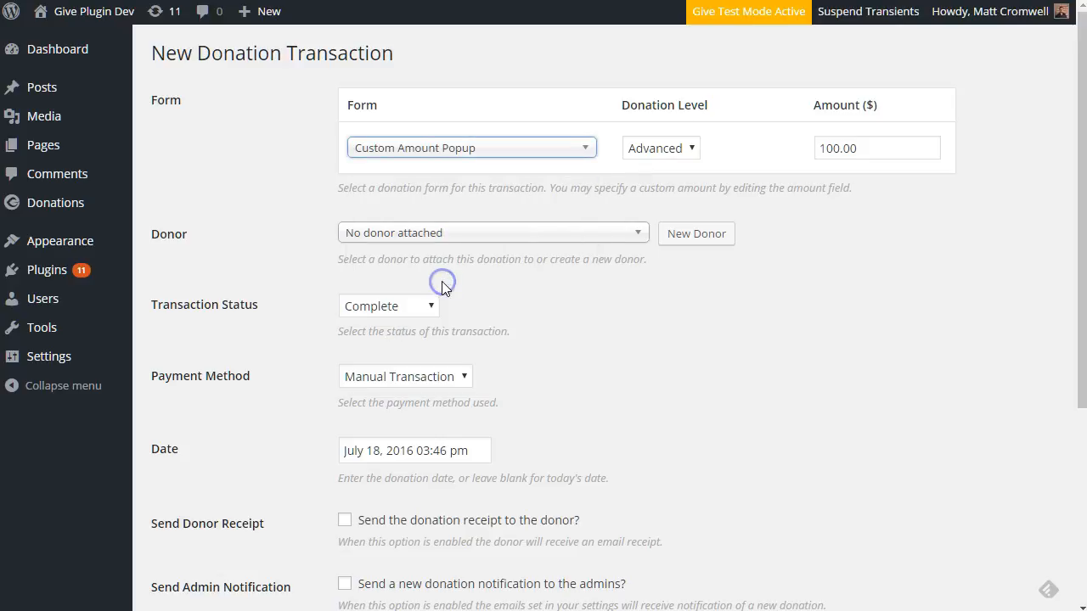
left_click(495, 146)
left_click(436, 296)
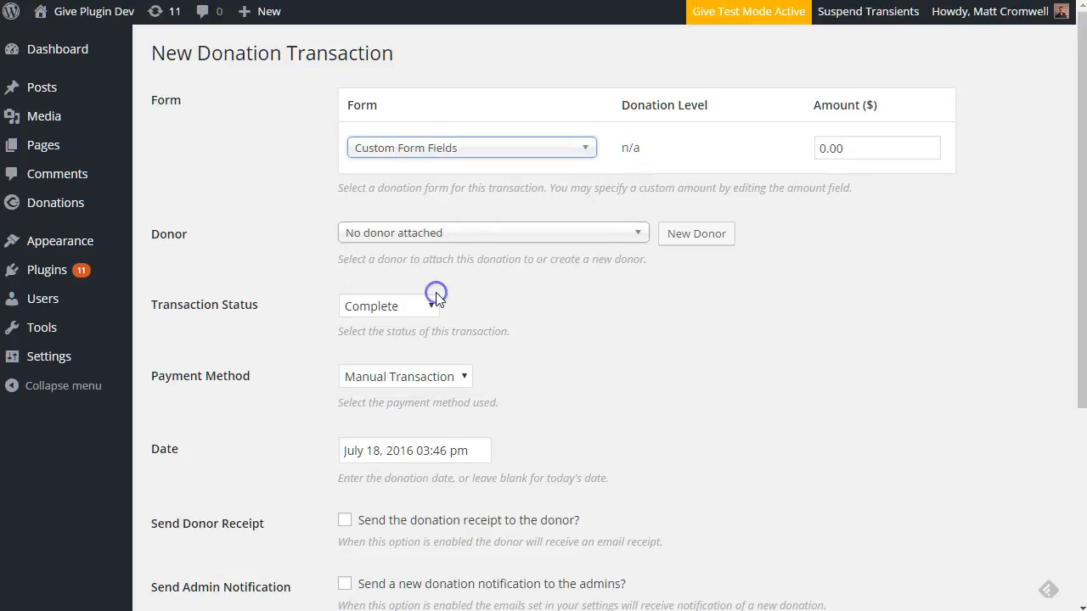
left_click(562, 142)
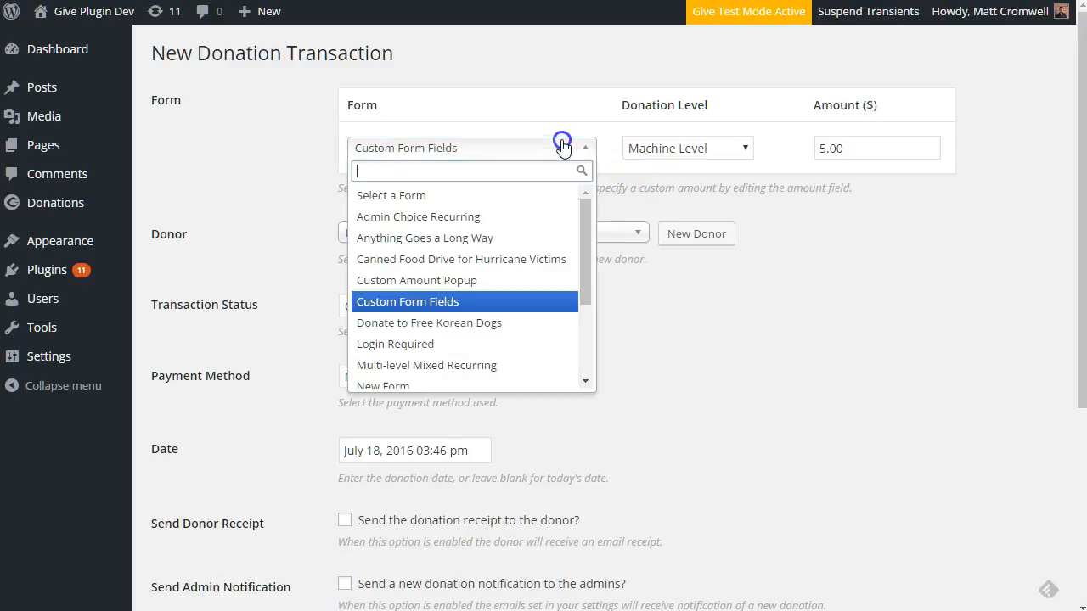
left_click(510, 218)
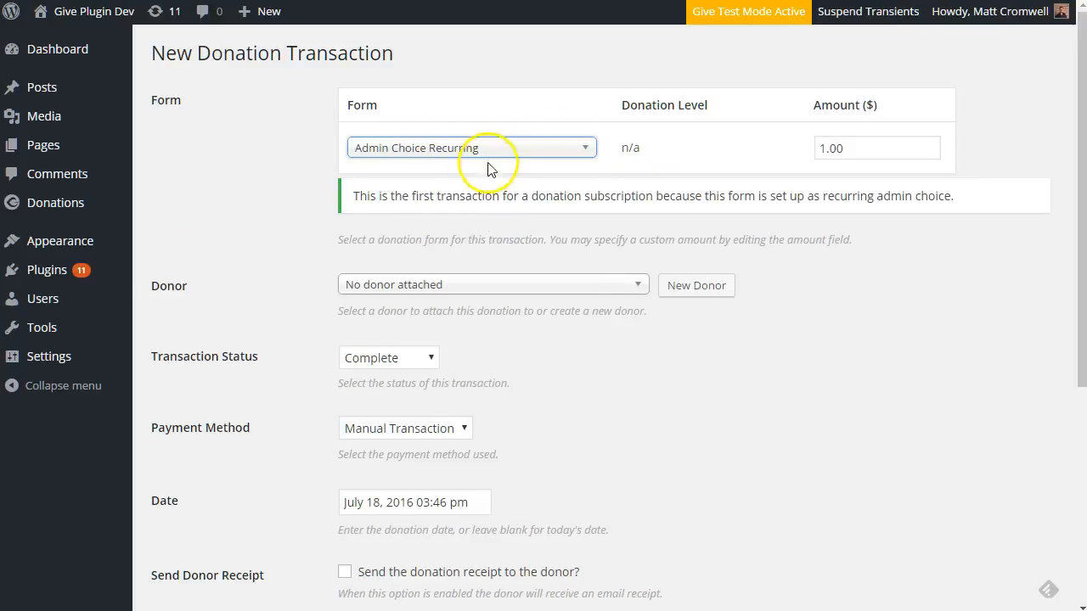
left_click(486, 149)
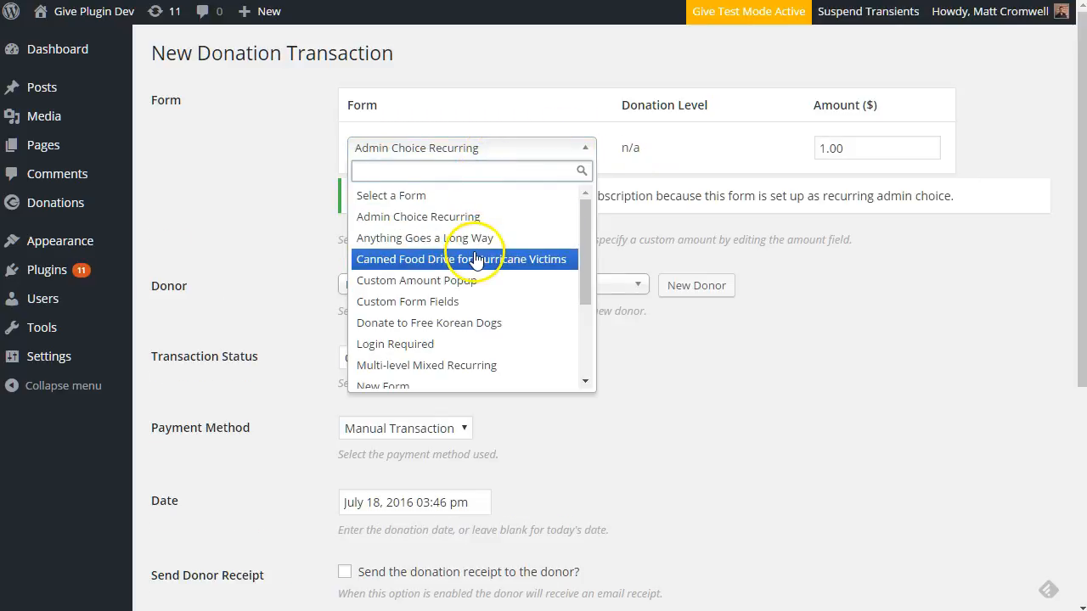
left_click(429, 323)
left_click(427, 343)
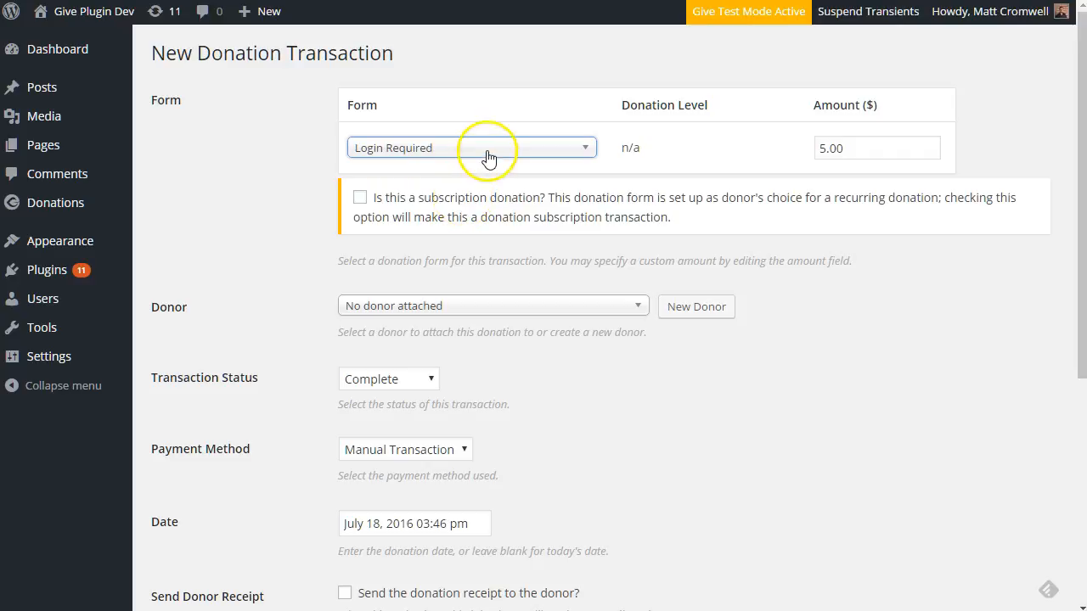
Toggle the subscription checkbox on and off, then switch the form to New Form
left_click(360, 200)
left_click(360, 200)
left_click(448, 149)
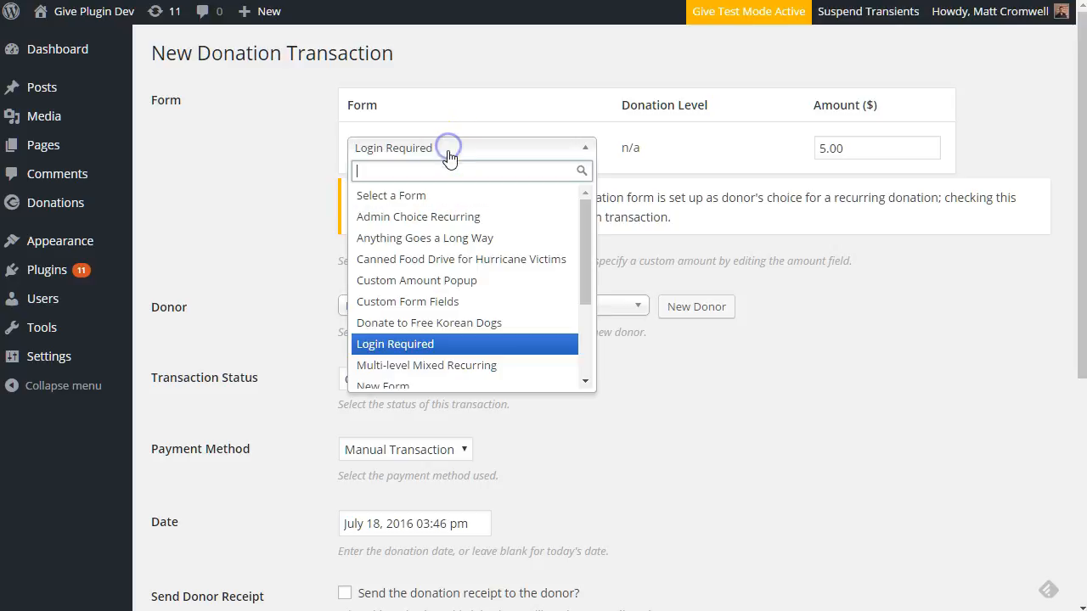
scroll(448, 300, "down", 2)
left_click(413, 302)
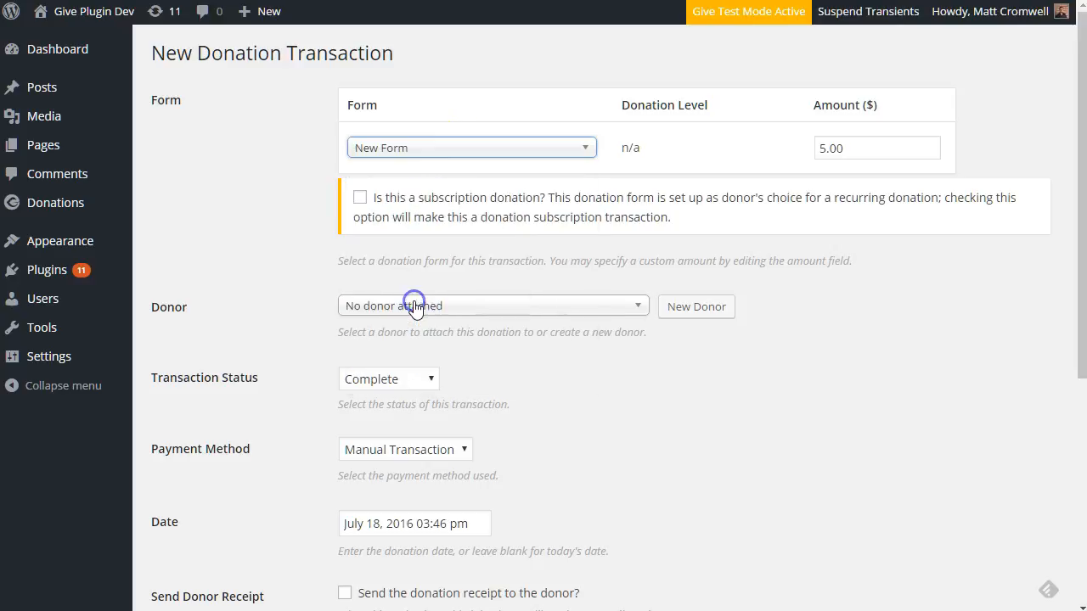
Enter amount 100.00, pick an existing donor, then switch to the new donor fields
left_click(826, 148)
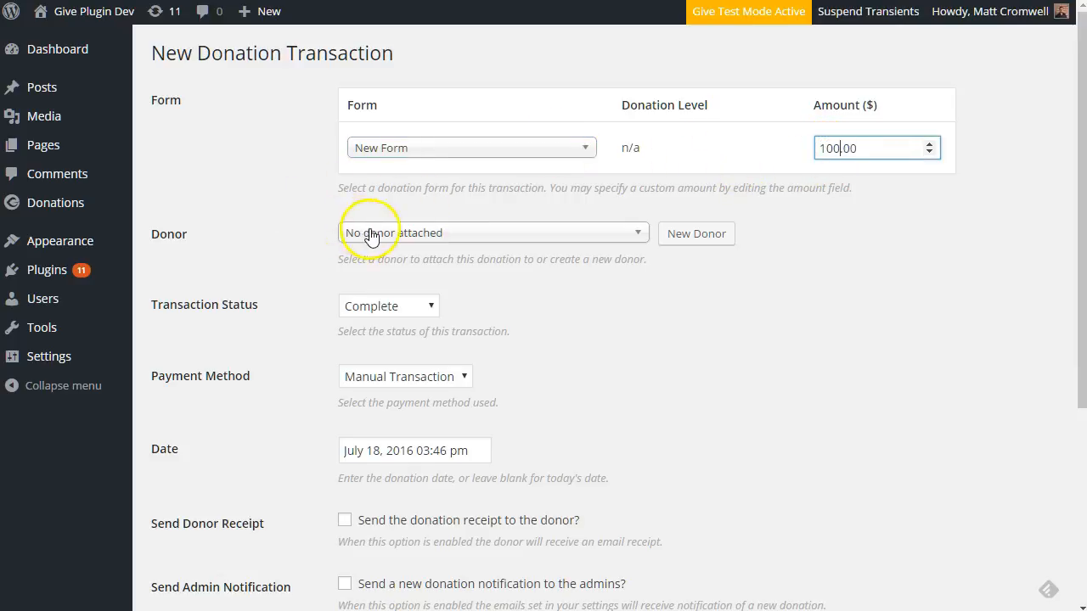
left_click(424, 234)
left_click(420, 301)
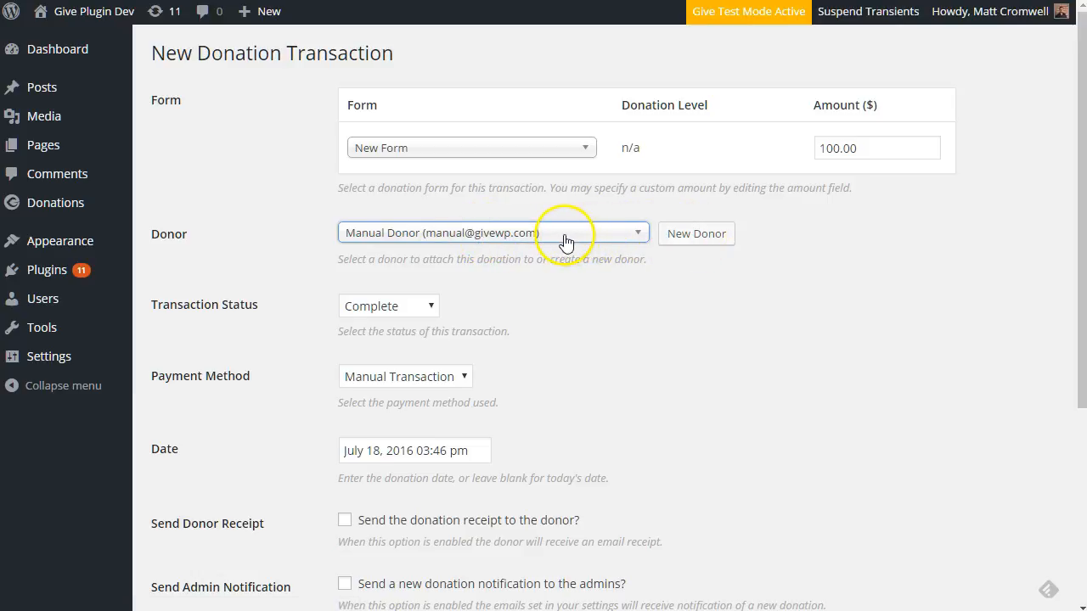
left_click(442, 240)
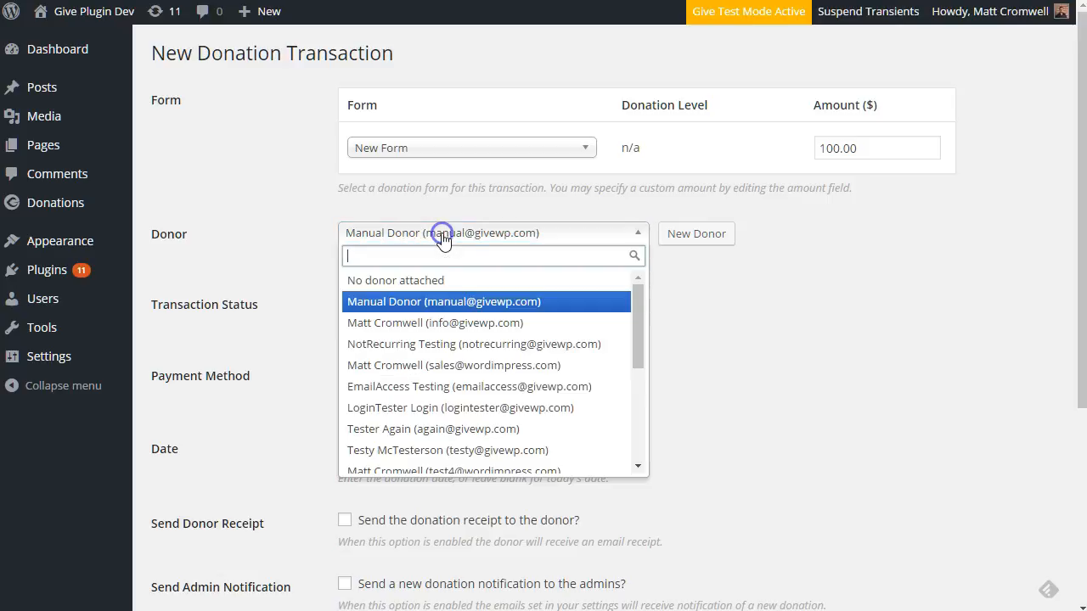
left_click(434, 295)
left_click(691, 234)
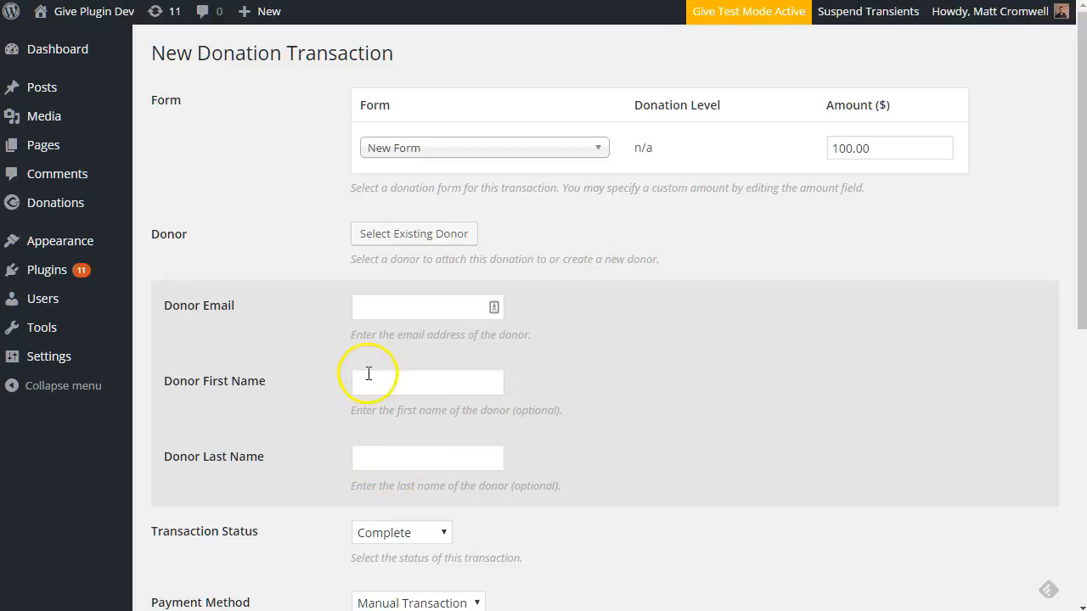
Revert to the existing donor and set the payment method to Offline Donation instead of PayPal Standard
left_click(376, 236)
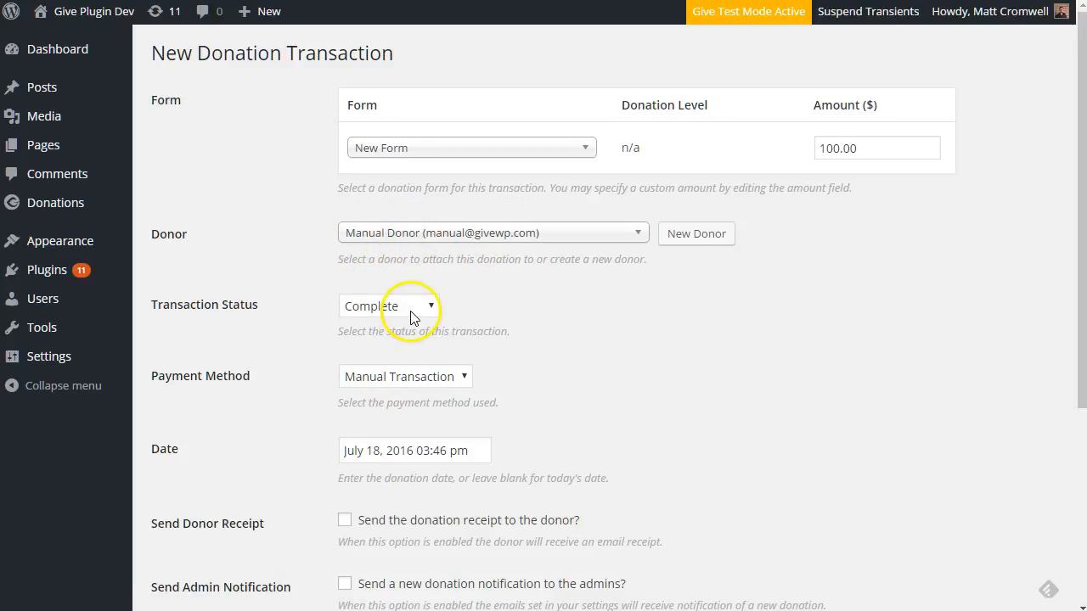
left_click(403, 382)
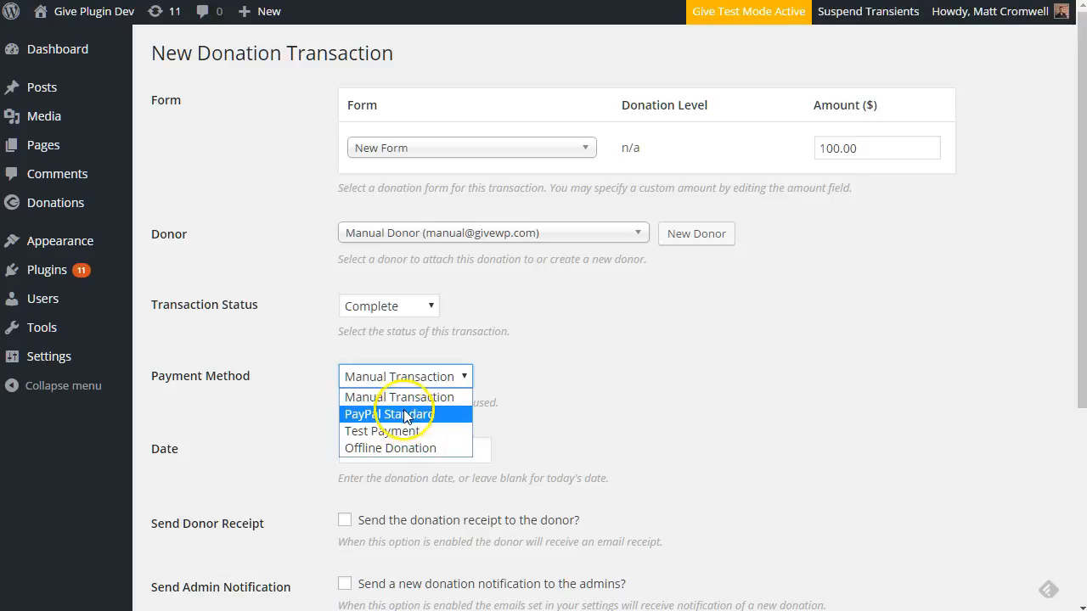
left_click(404, 416)
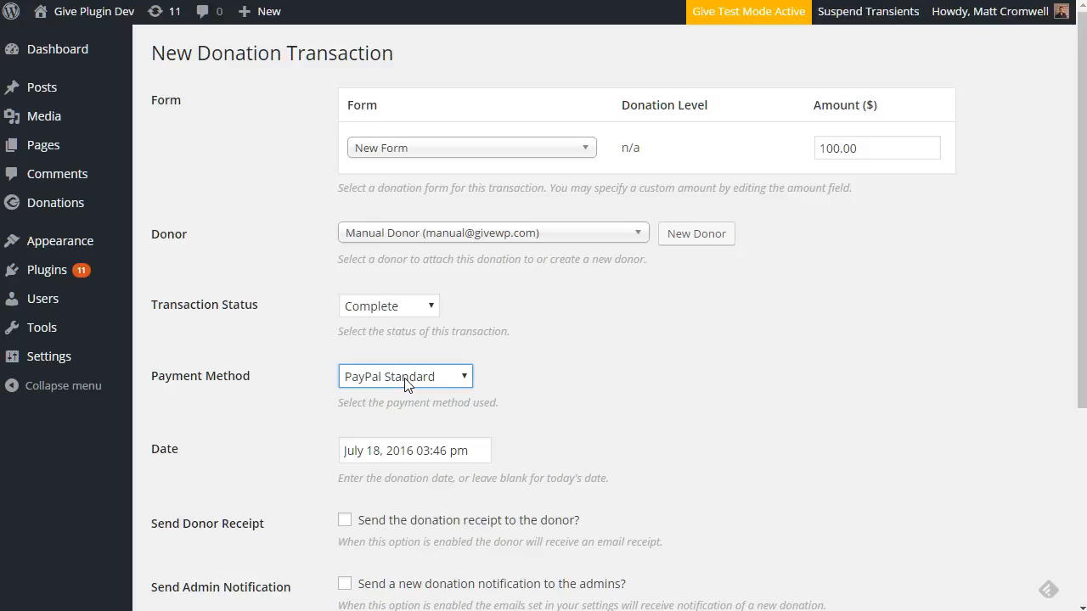
left_click(405, 378)
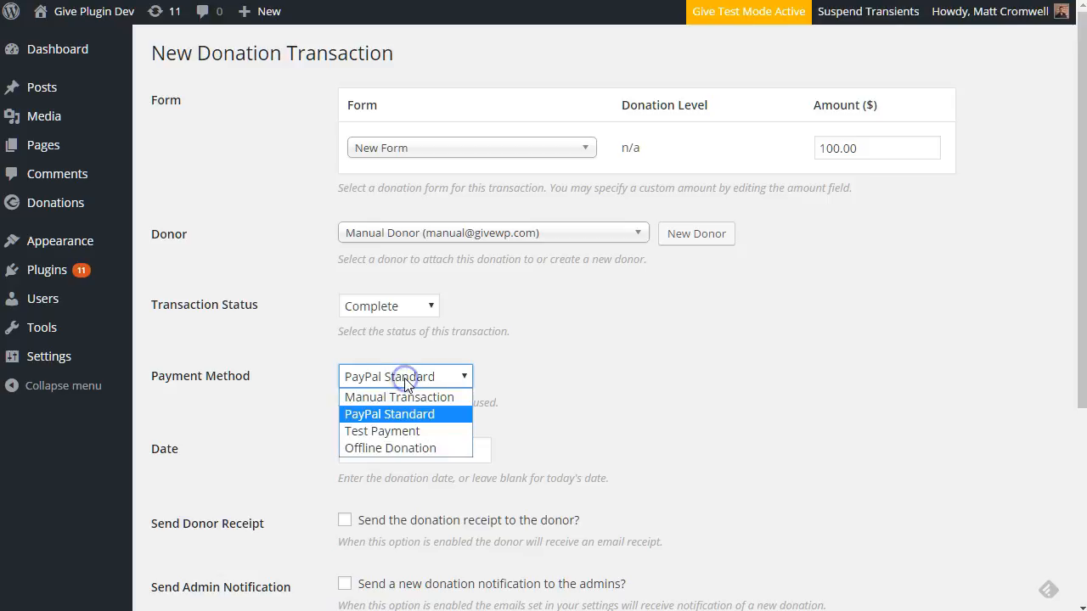
left_click(396, 448)
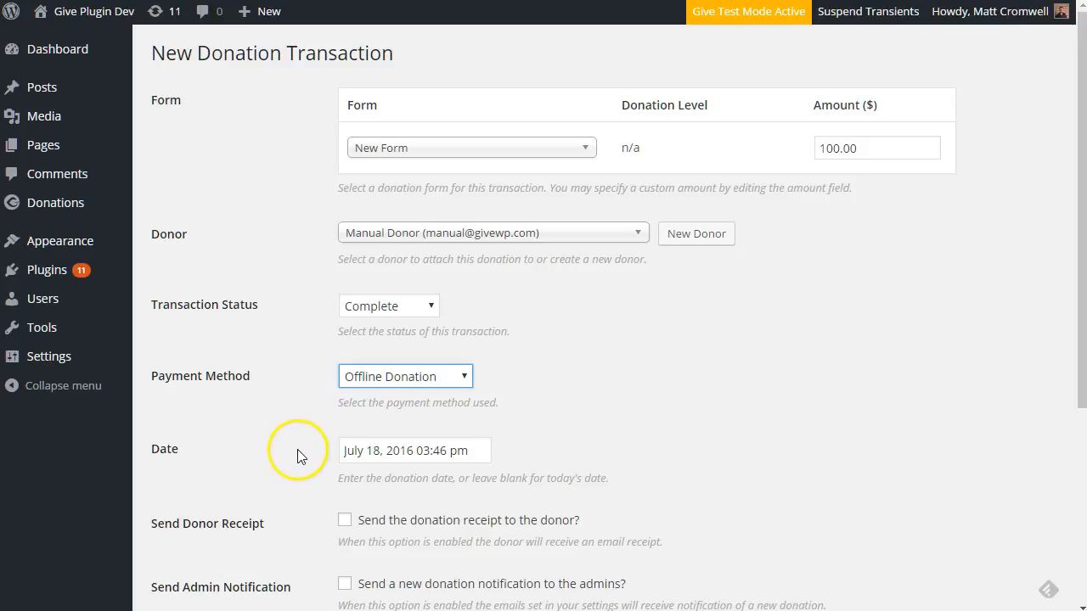
Set the donation date to July 27, 2016 and tick the donor receipt and admin notification
left_click(354, 450)
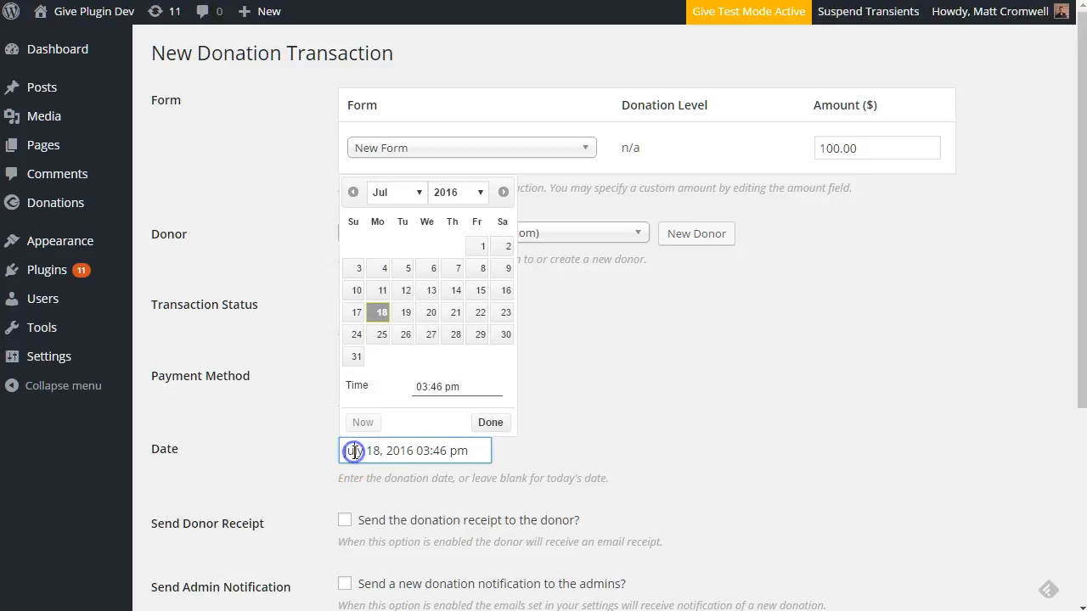
left_click(427, 334)
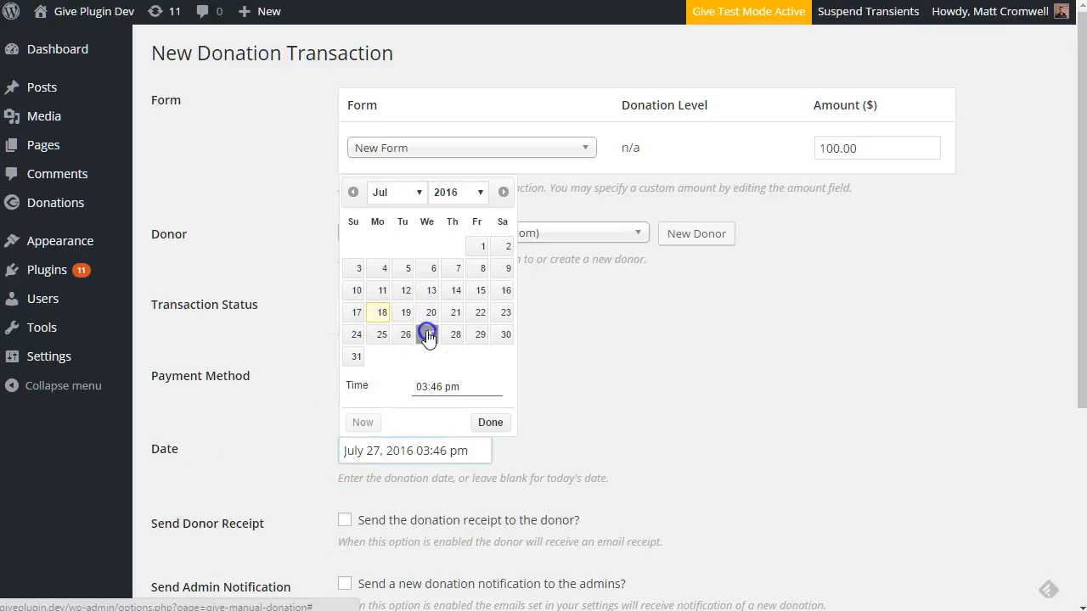
left_click(301, 424)
scroll(301, 424, "down", 3)
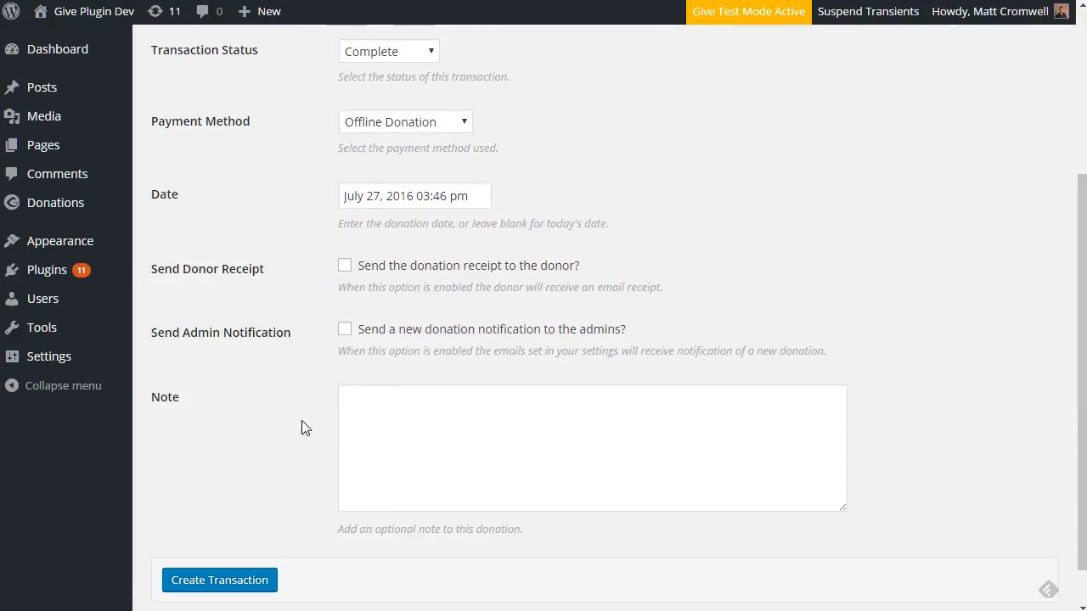
left_click(344, 267)
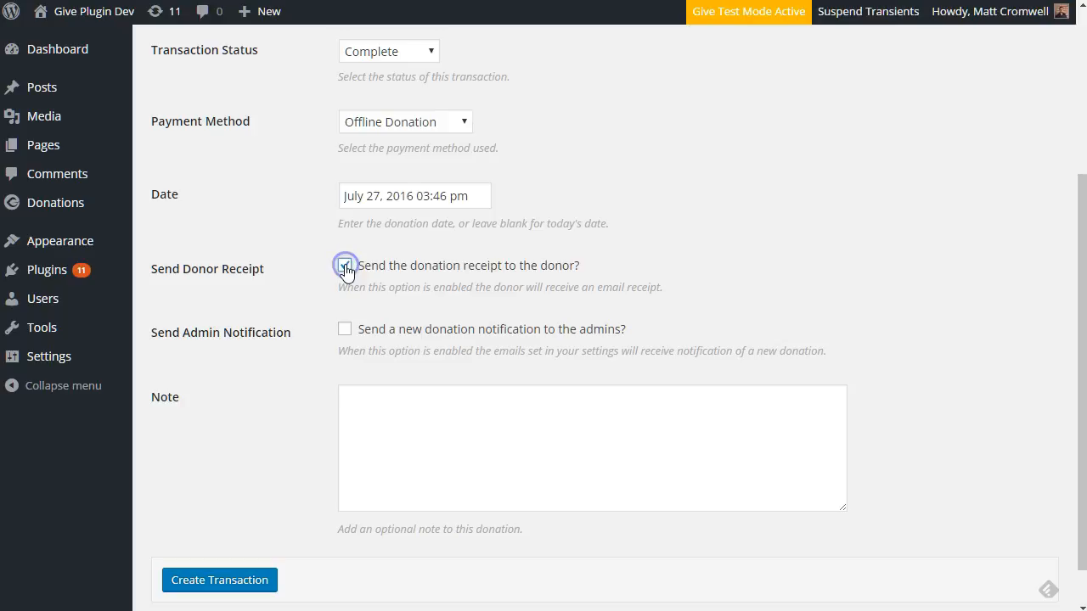
left_click(345, 330)
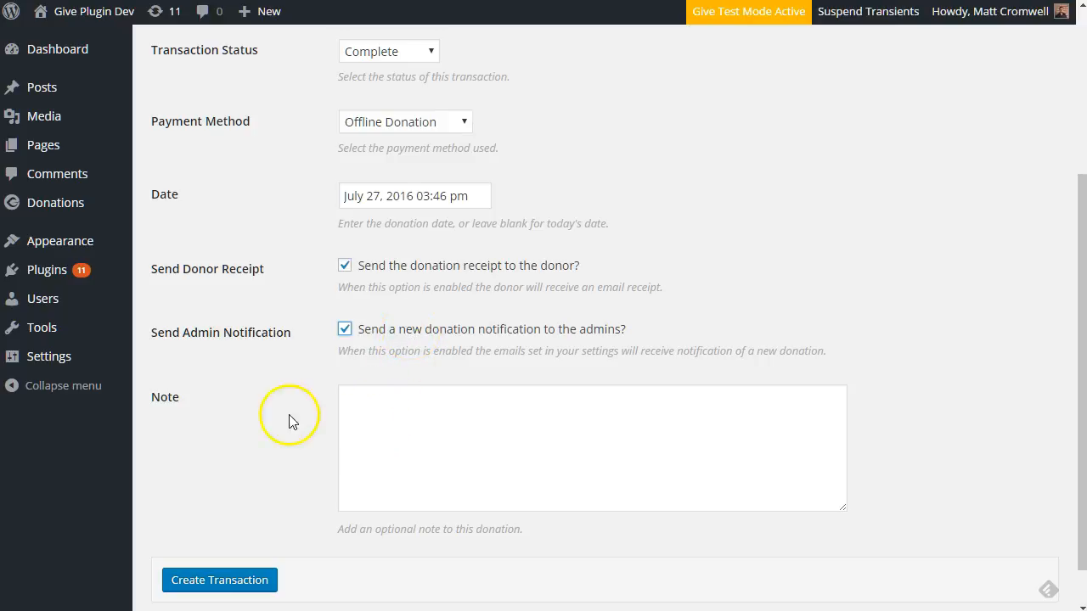
Untick both the donor receipt and admin notification, keeping the date at July 27
left_click(399, 436)
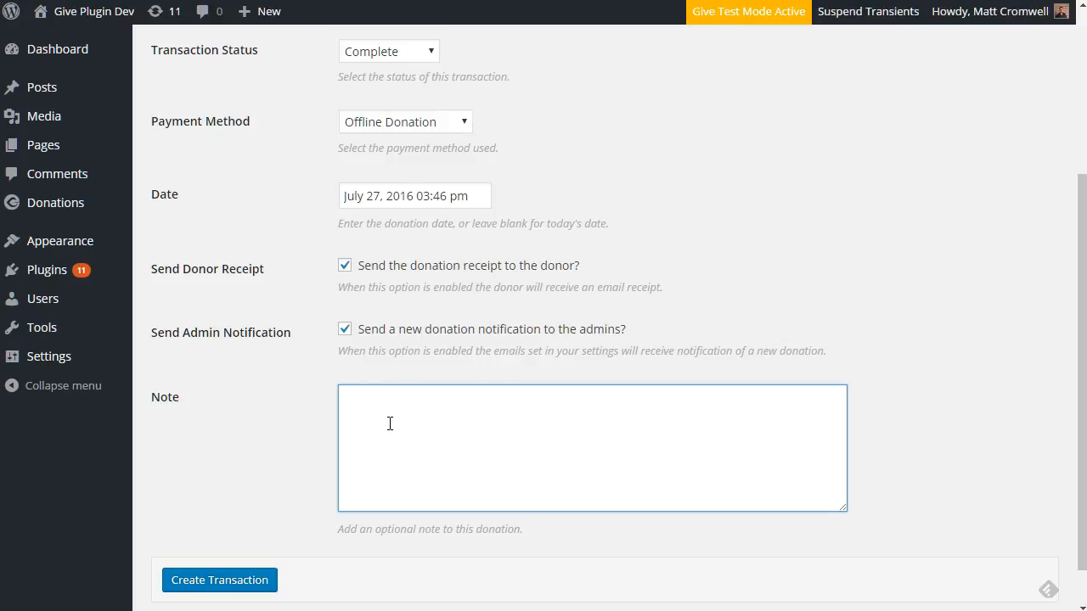
left_click(344, 330)
left_click(345, 265)
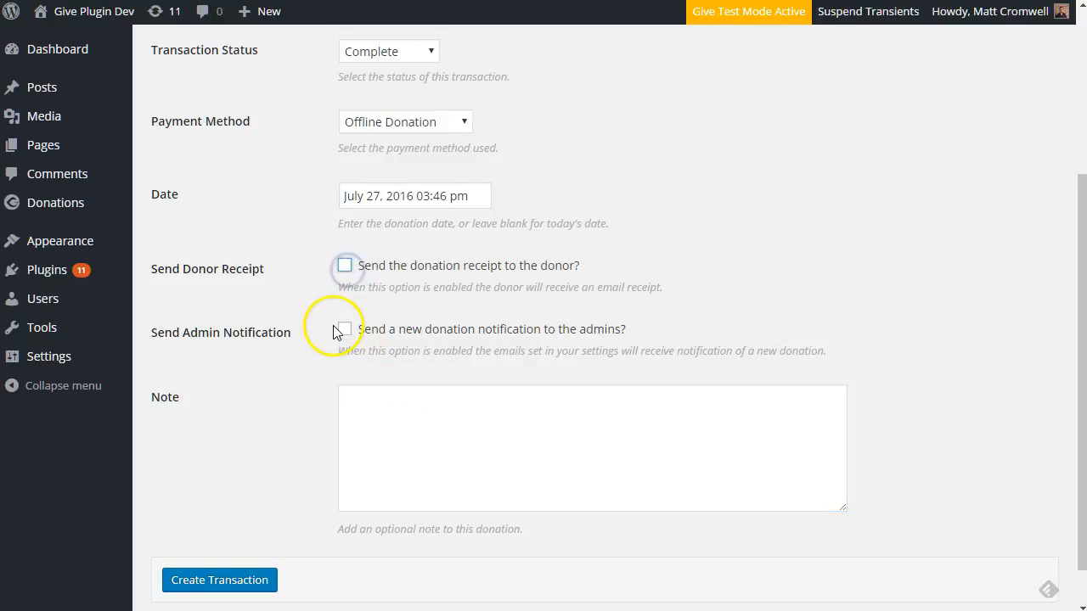
scroll(340, 323, "up", 1)
left_click(387, 284)
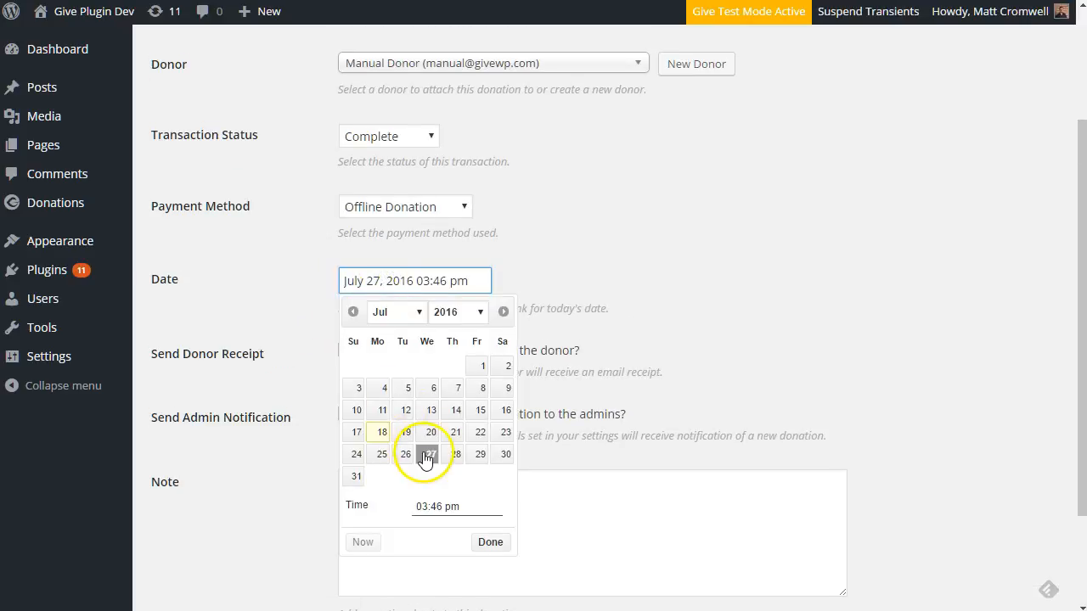
left_click(430, 454)
left_click(300, 318)
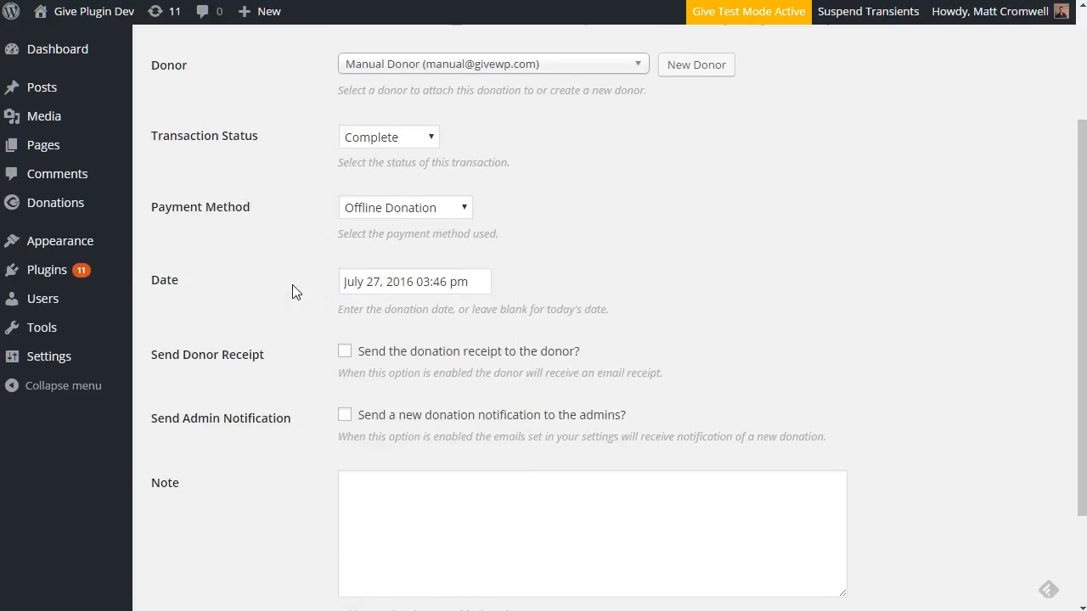
Start typing the note 'This is a new note.' in the Note field
scroll(293, 293, "up", 2)
scroll(293, 294, "down", 4)
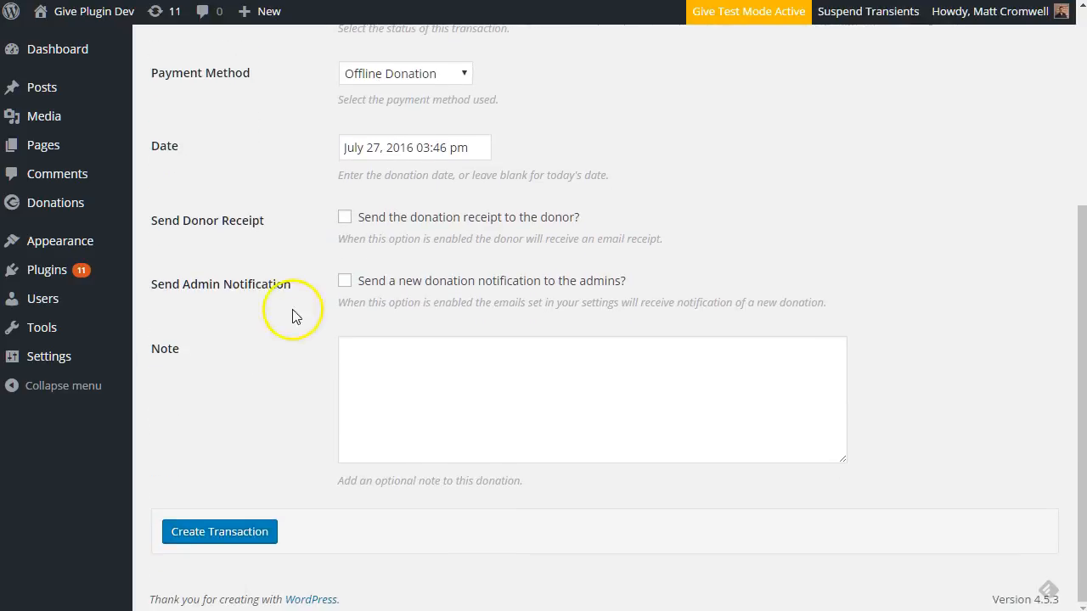
left_click(377, 380)
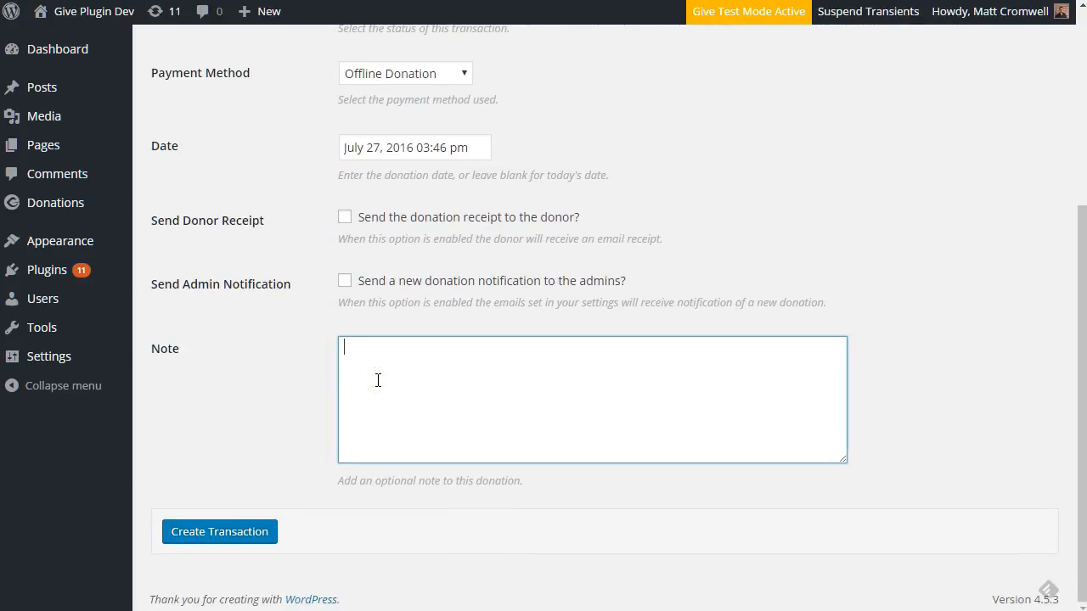
type("This is a new note.")
Create the offline transaction and review the 'payment has been created' notice in the Transactions list
left_click(219, 532)
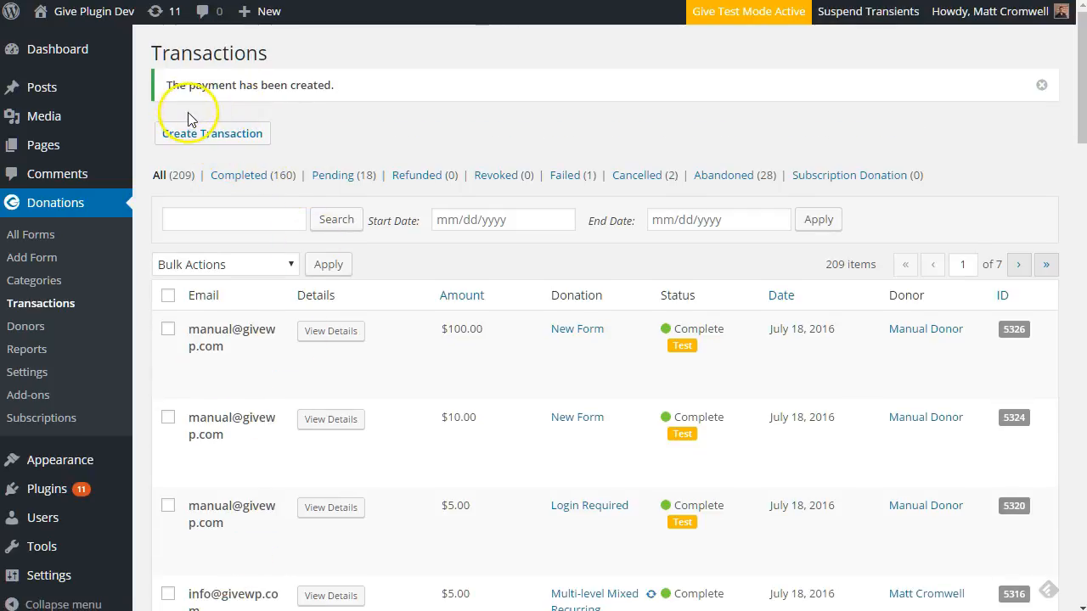
left_click_drag(166, 87, 360, 87)
left_click(319, 125)
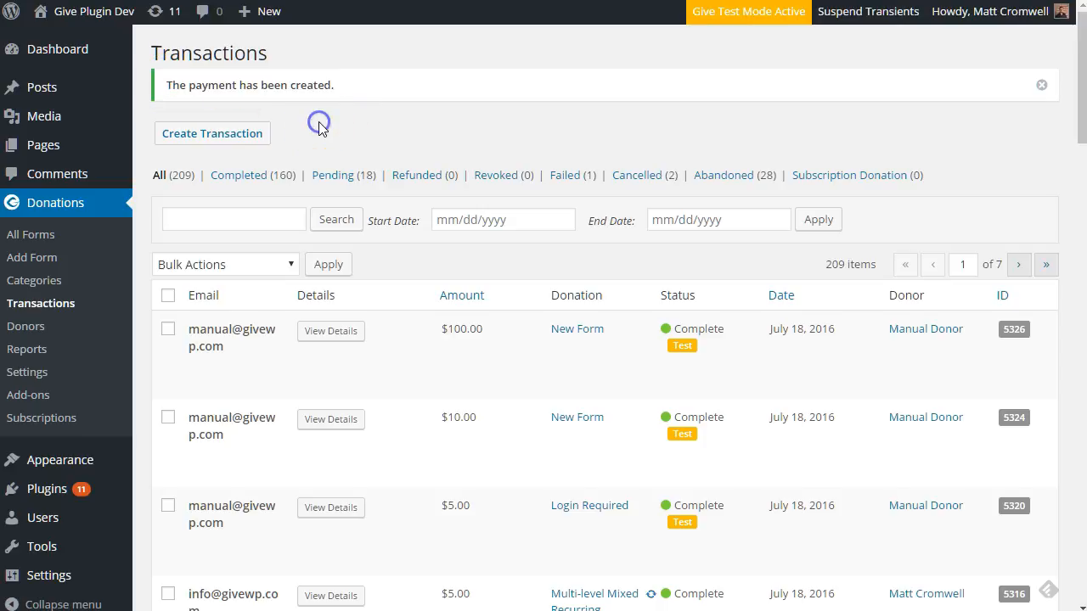
mouse_move(388, 357)
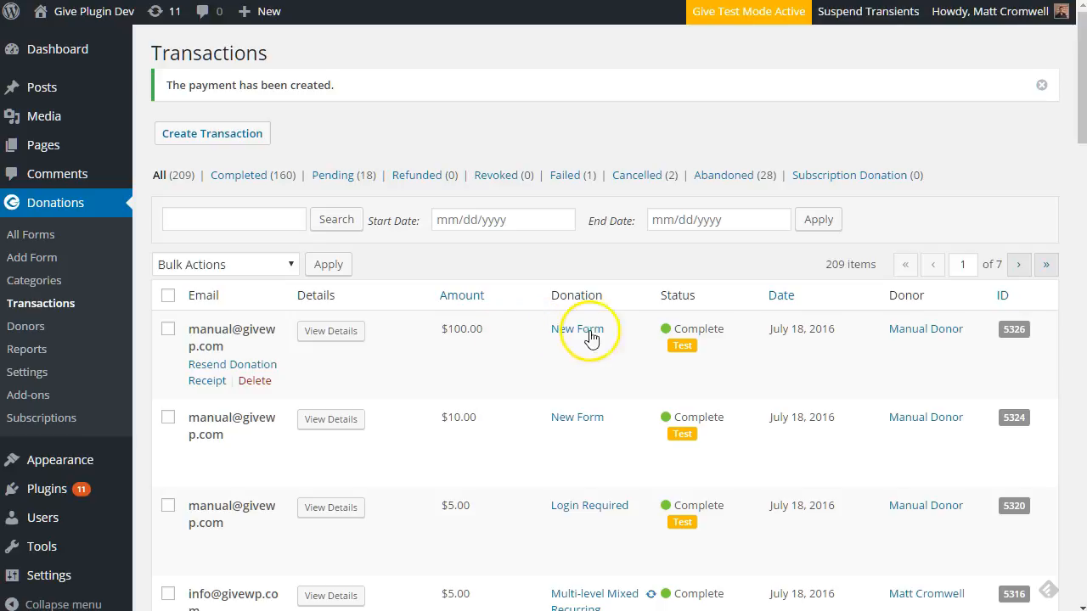
mouse_move(681, 348)
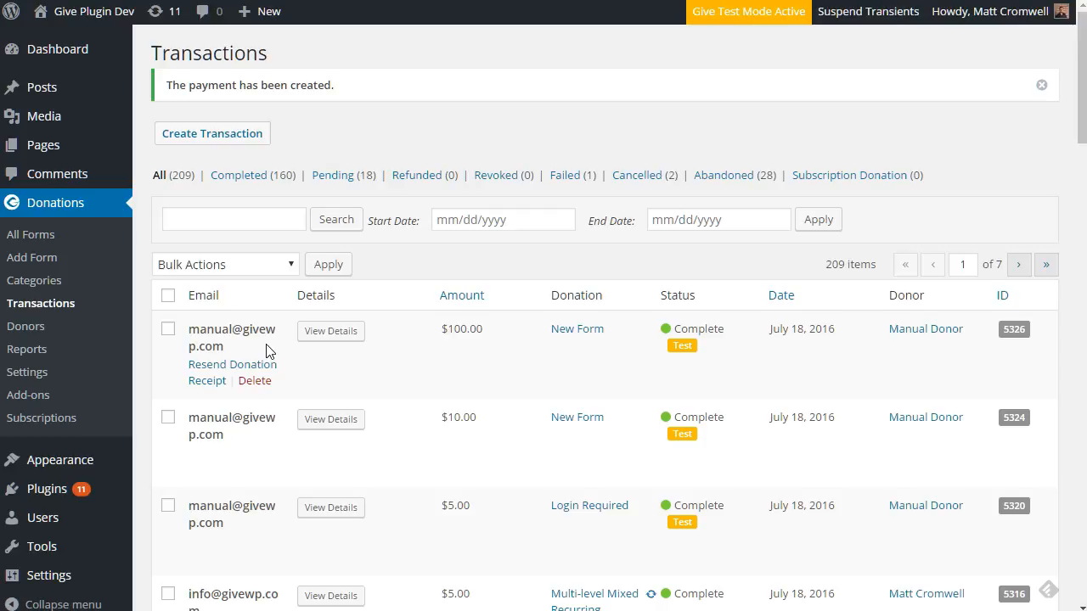
Open the details of the new $100 payment 5326 and look over its custom fields
left_click(339, 333)
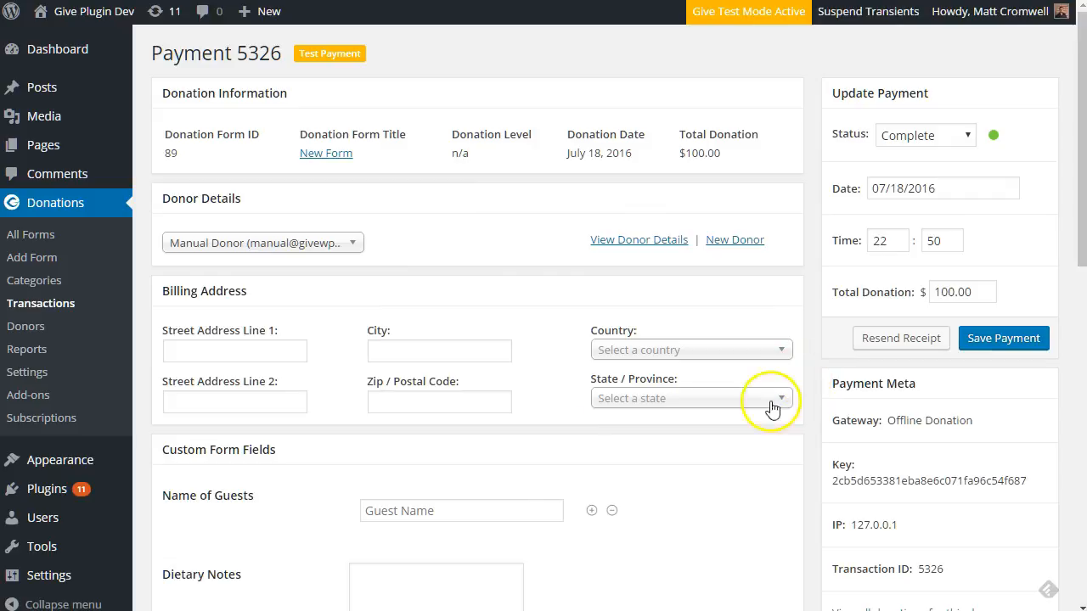
scroll(316, 469, "down", 2)
scroll(319, 472, "down", 4)
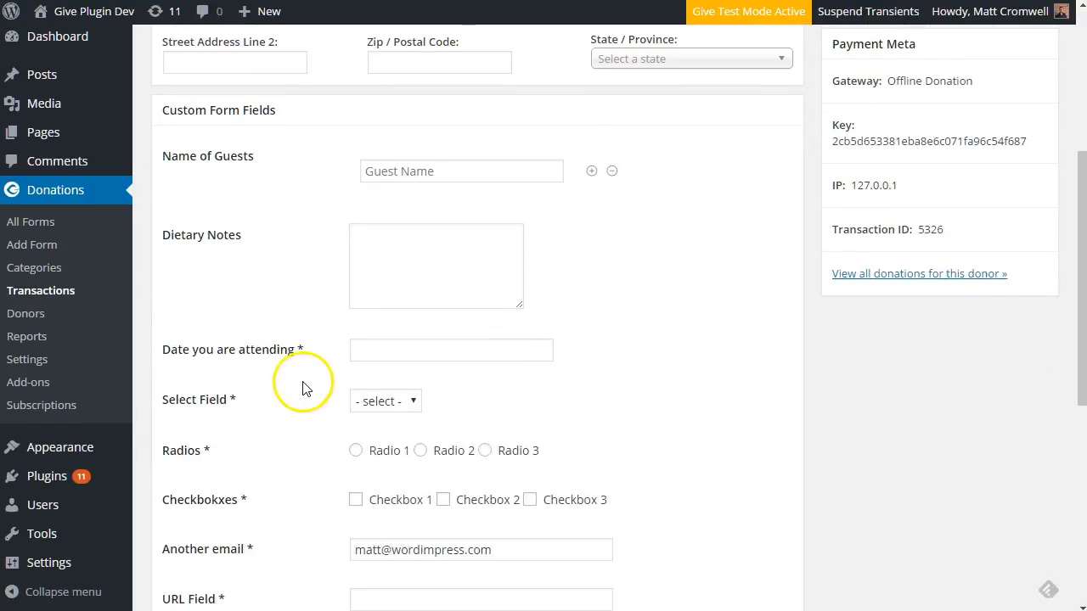
scroll(317, 367, "down", 1)
scroll(318, 365, "up", 4)
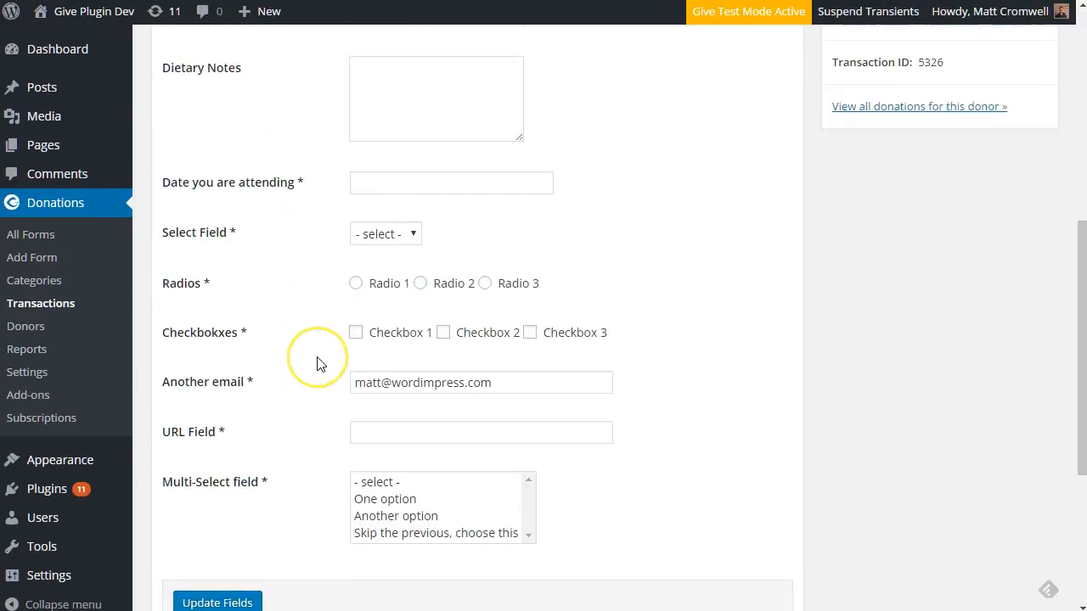
scroll(316, 363, "up", 1)
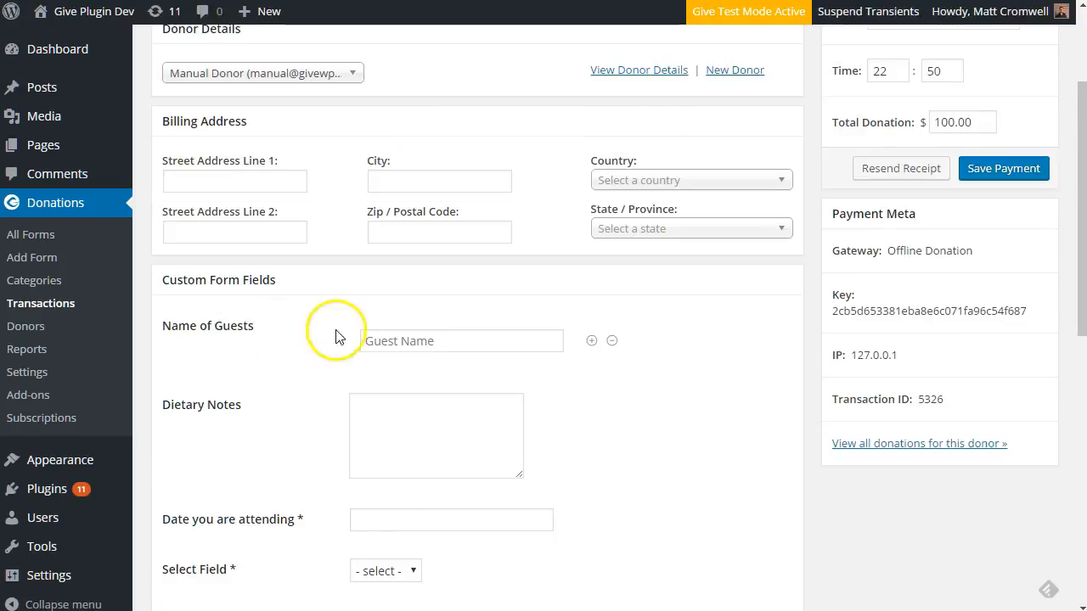
Enter guest name Demo 1, dietary notes No green peas, and attending date 07/27/2016
left_click(443, 340)
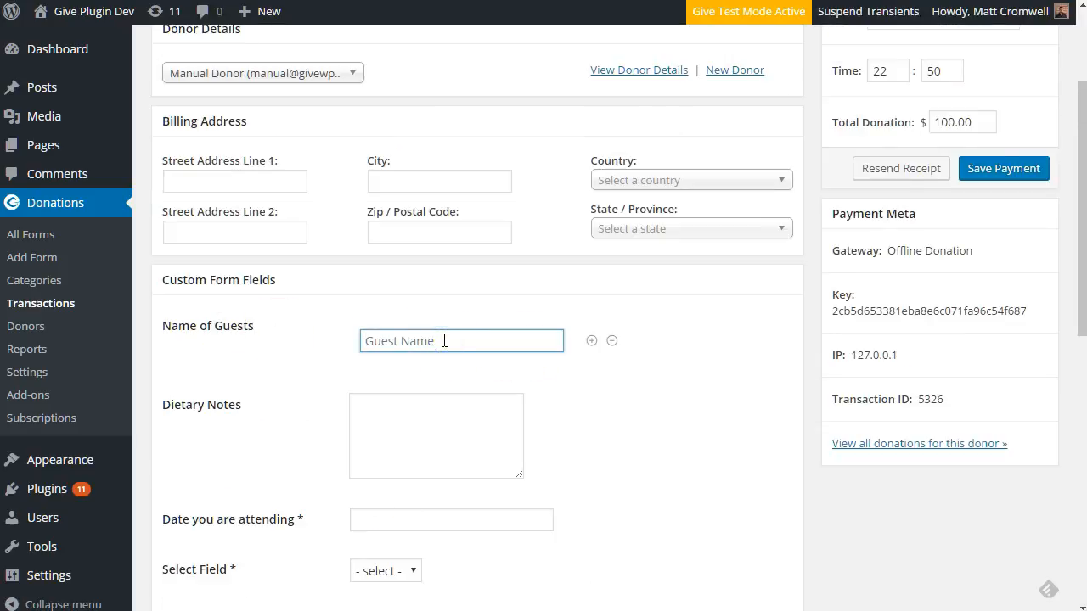
type("Demo 1")
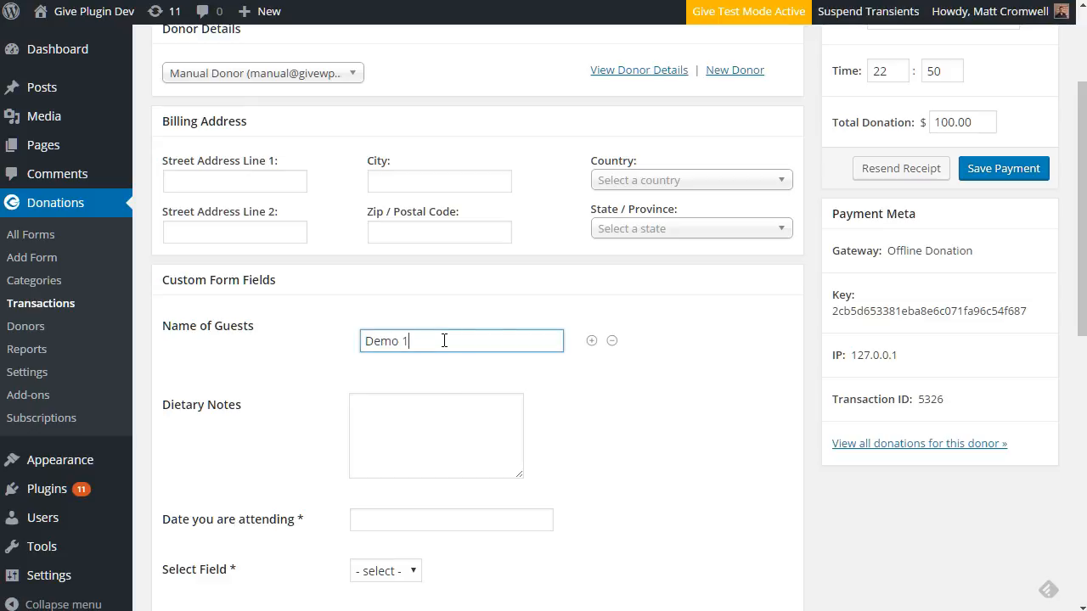
left_click(390, 416)
left_click(355, 436)
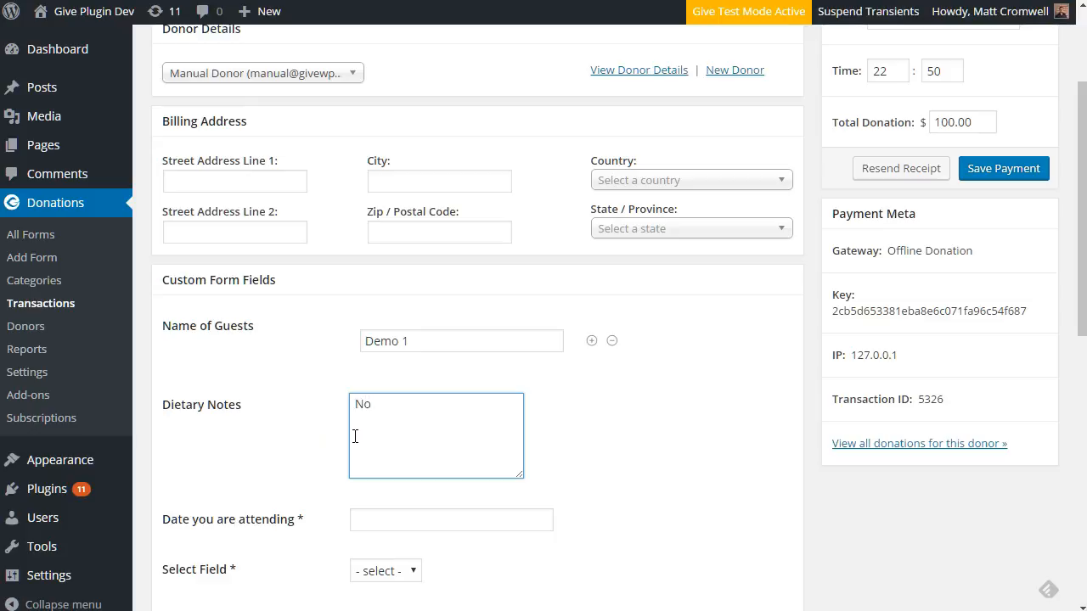
left_click(359, 519)
left_click(432, 471)
left_click(400, 575)
left_click(399, 607)
scroll(327, 544, "down", 4)
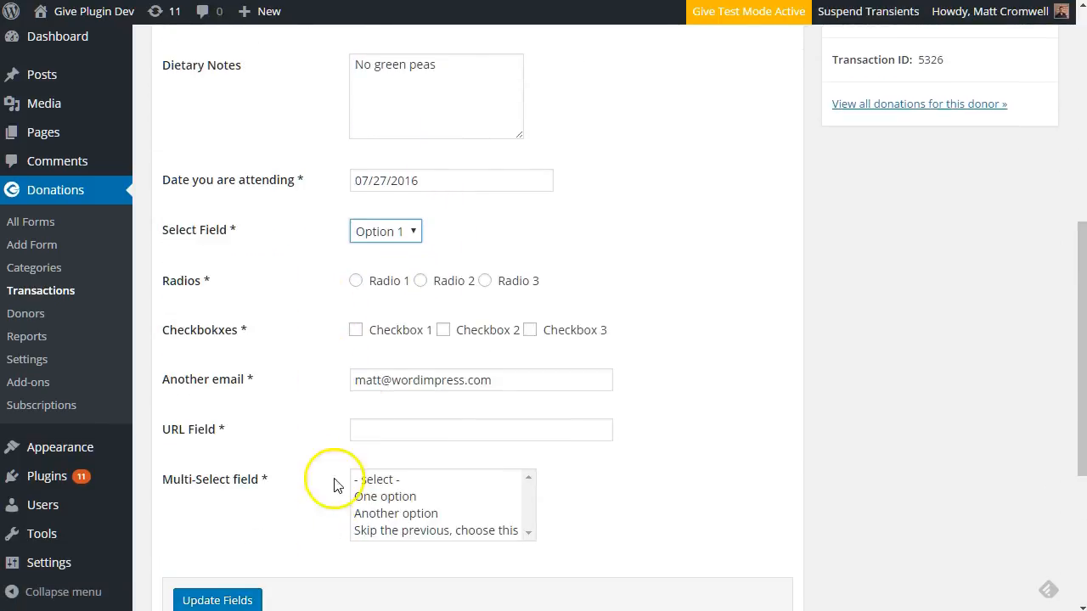
left_click(420, 281)
left_click(356, 331)
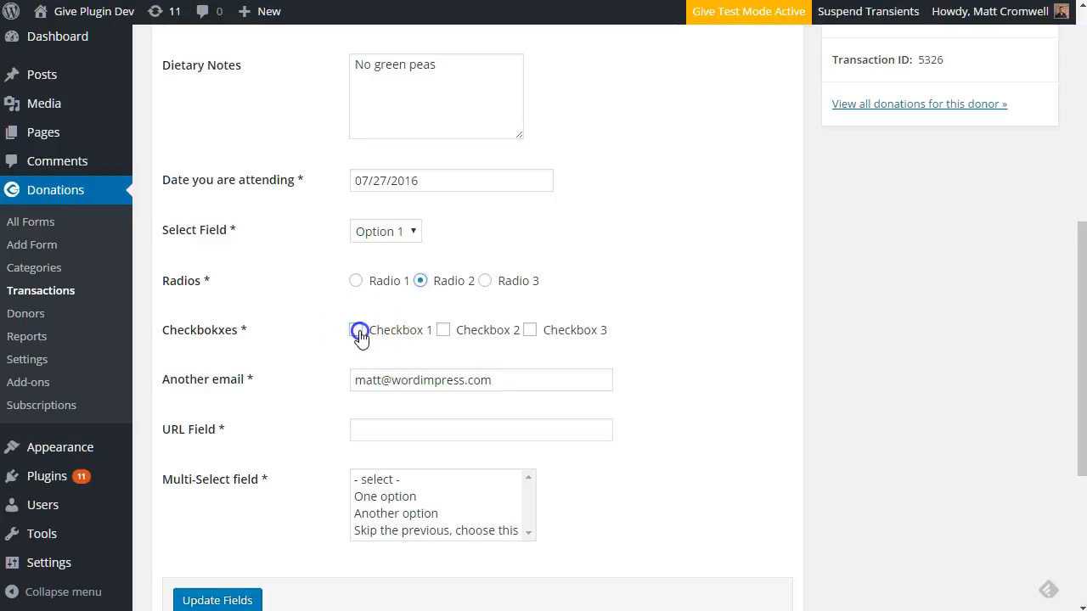
left_click(372, 431)
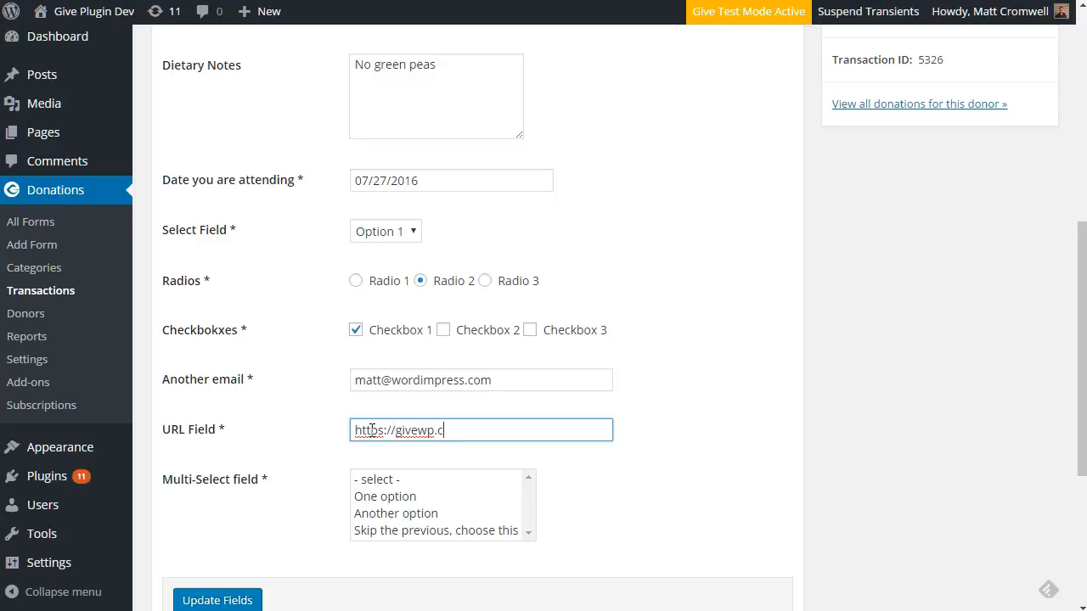
left_click(375, 514)
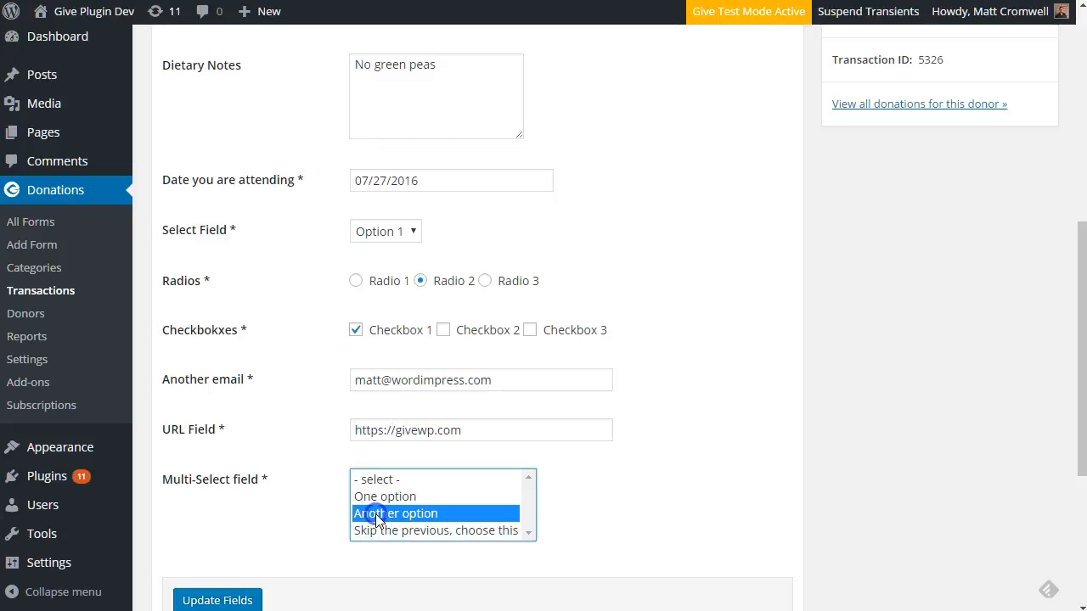
scroll(280, 586, "down", 1)
Save payment 5326's custom fields, then review the saved values and the 'This is a new note.' note
left_click(243, 516)
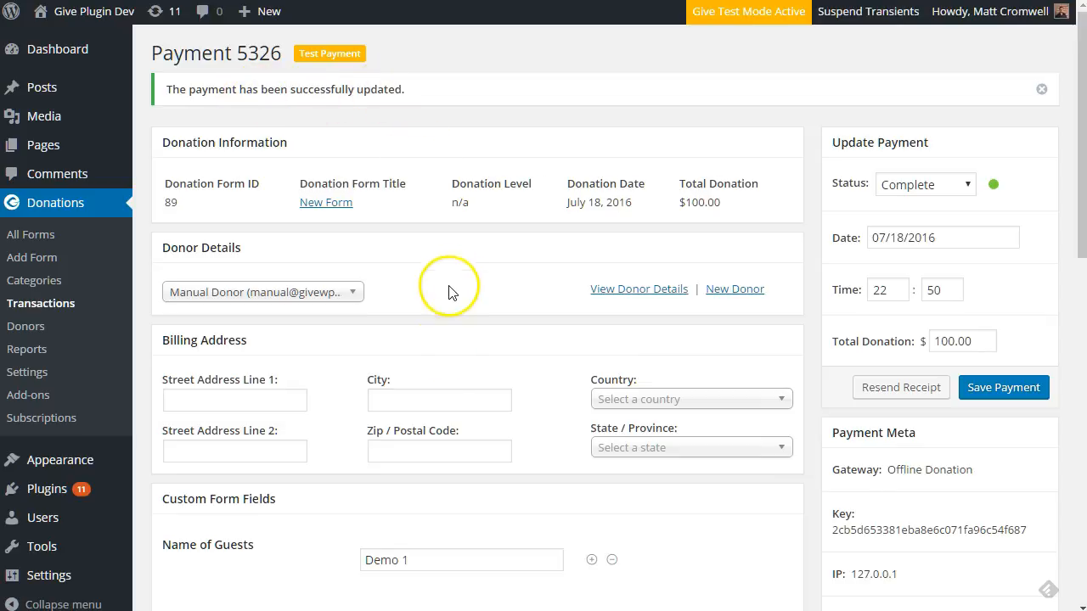
scroll(399, 371, "down", 5)
scroll(377, 294, "down", 3)
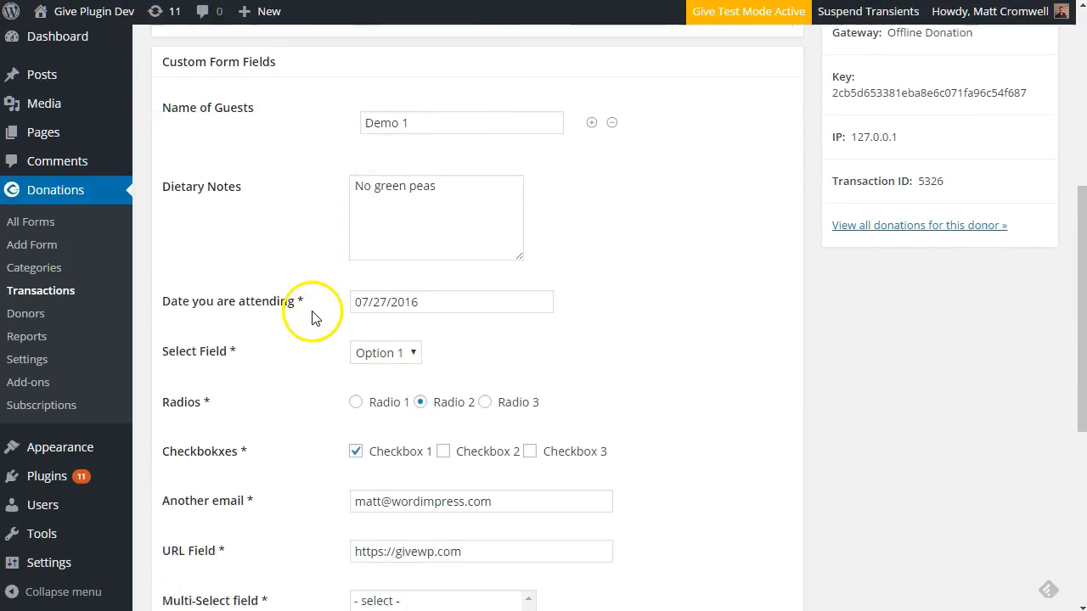
scroll(316, 351, "down", 1)
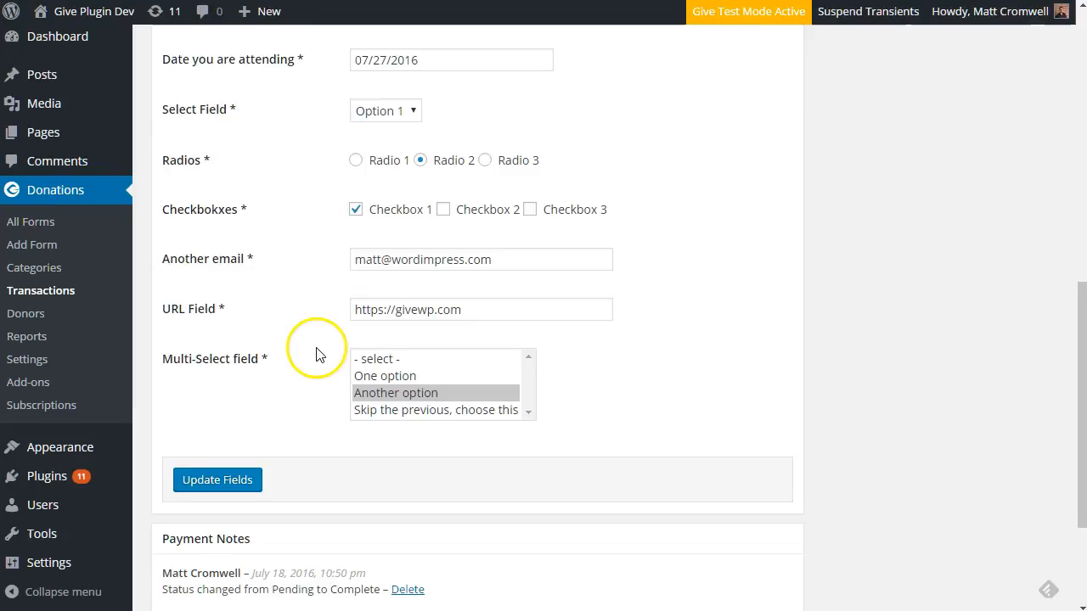
scroll(317, 348, "up", 3)
scroll(315, 346, "down", 3)
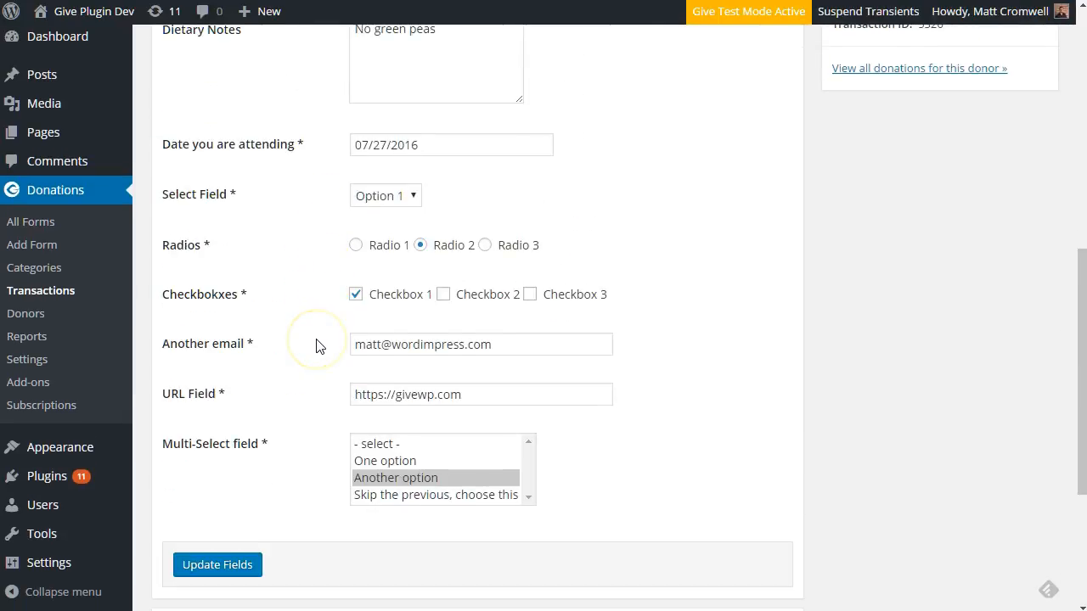
scroll(316, 347, "down", 1)
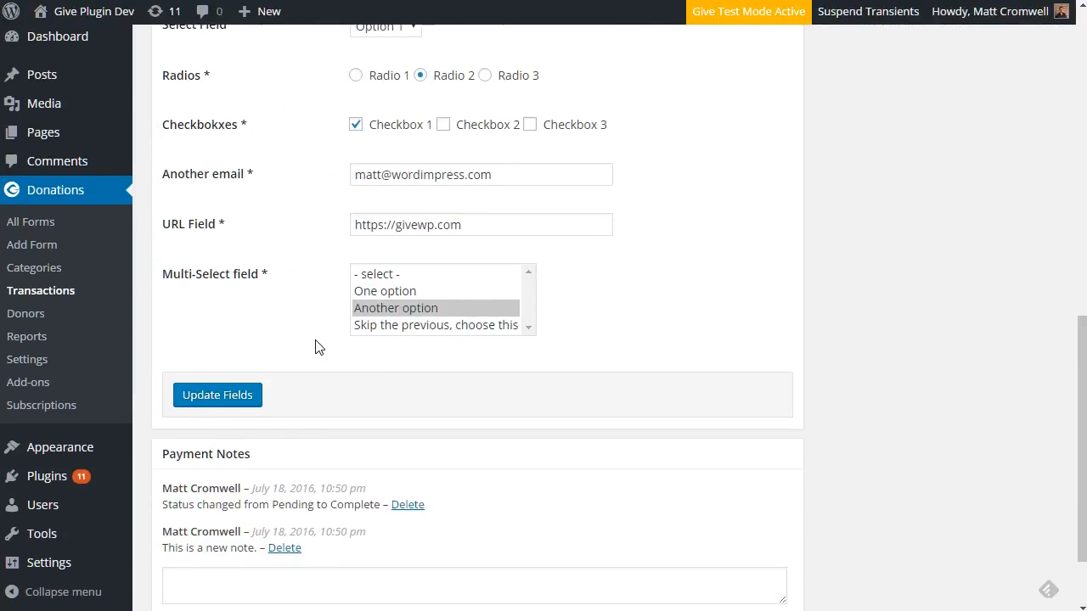